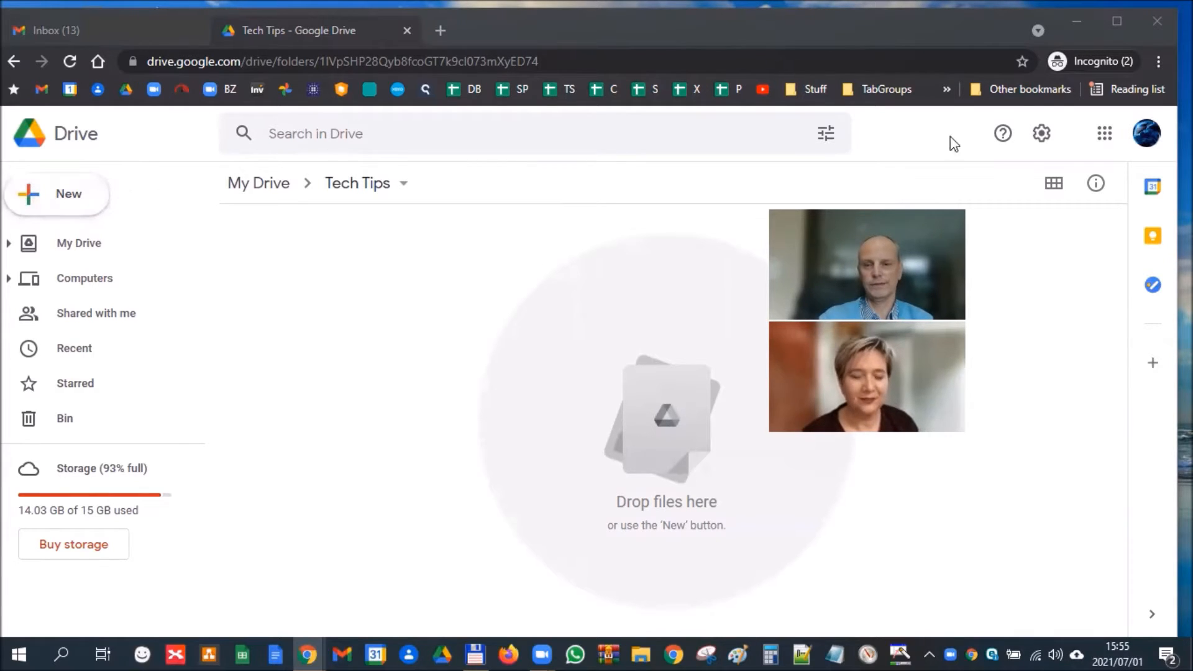
{"action": "left_click", "coordinate": [1104, 133]}
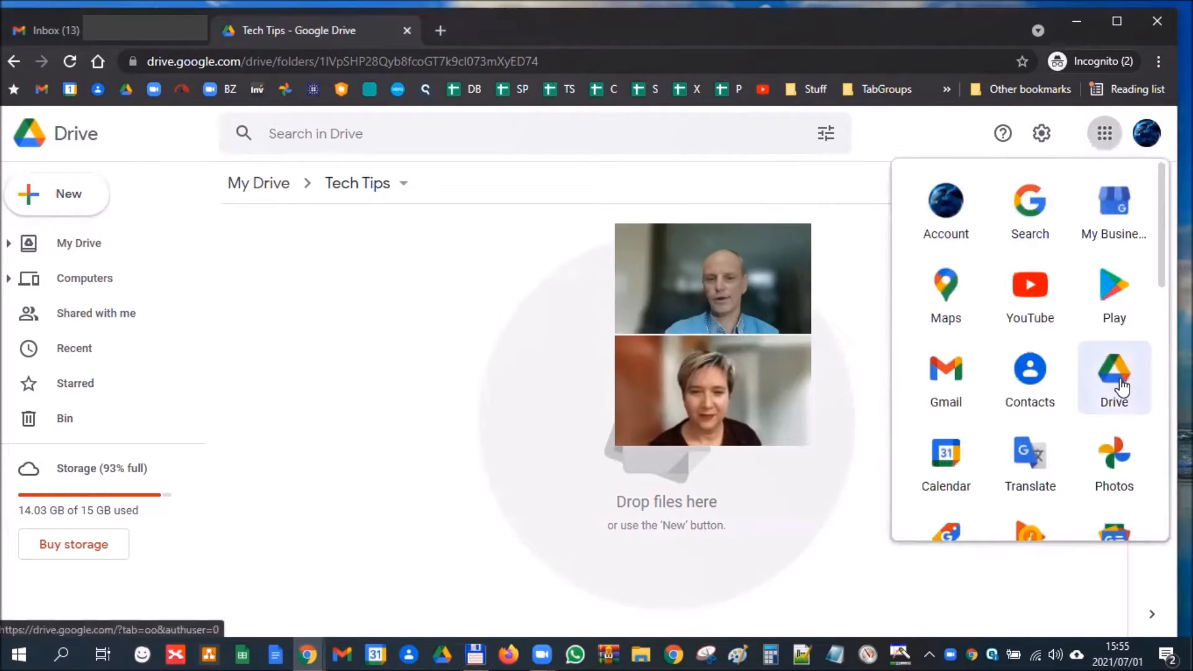
{"action": "left_click", "coordinate": [301, 271]}
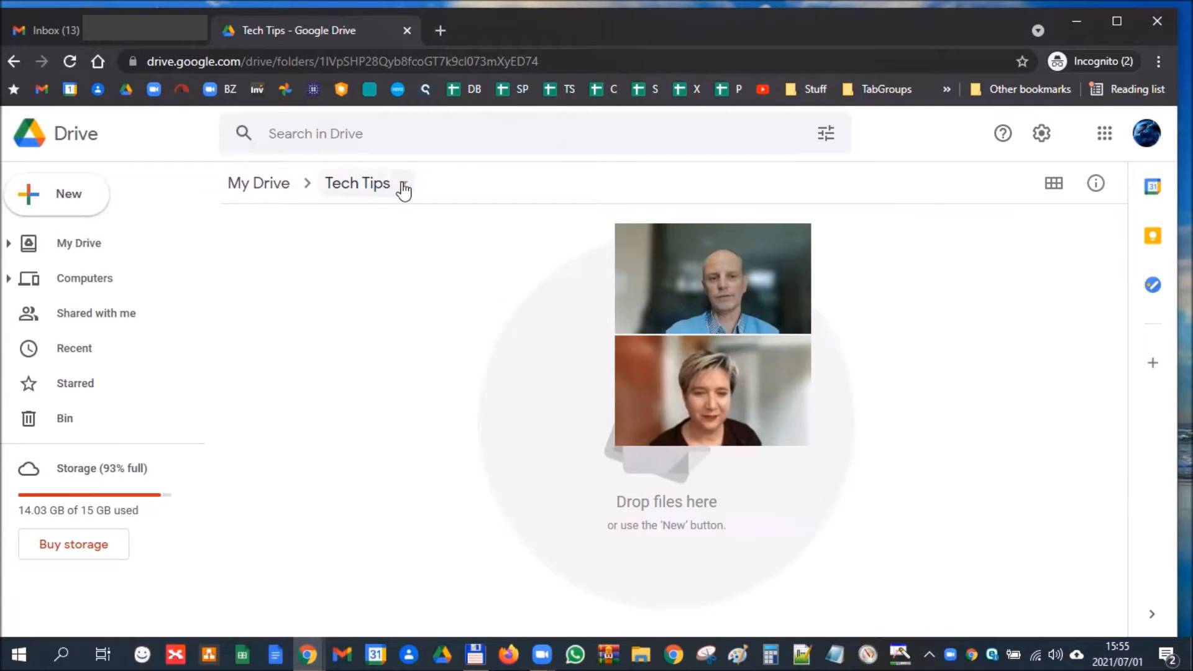
- Create a new Google Jamboard file in the Tech Tips folder and close the inbox tab
{"action": "left_click", "coordinate": [83, 206]}
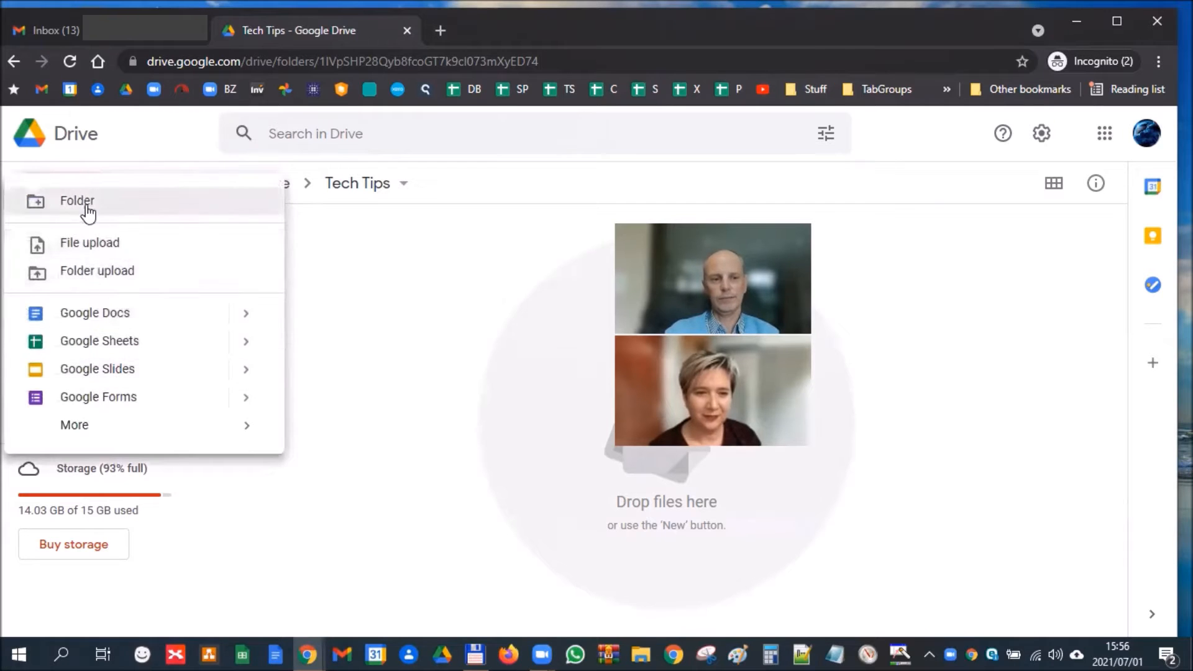
{"action": "mouse_move", "coordinate": [179, 427]}
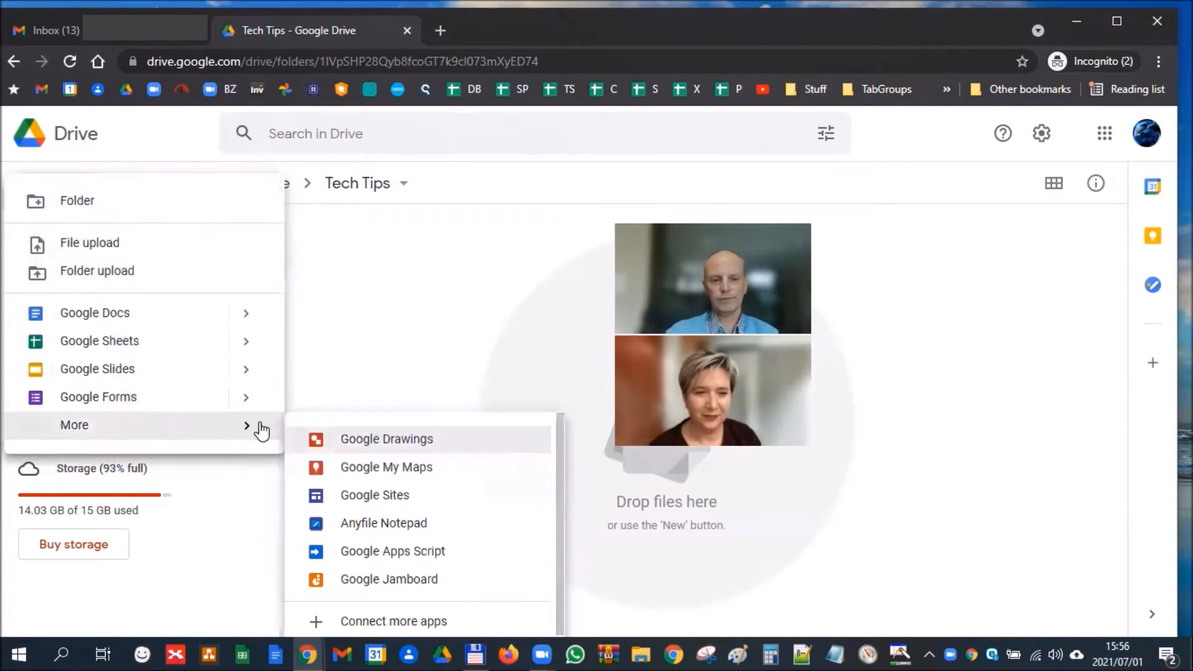
{"action": "left_click", "coordinate": [410, 579]}
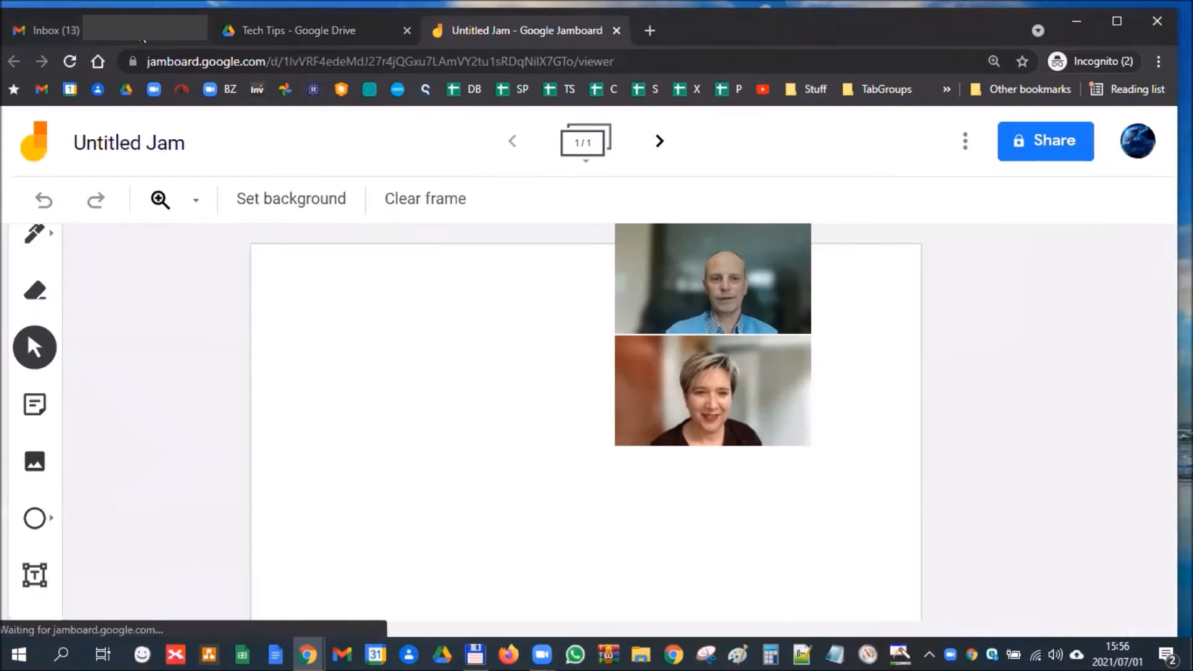
{"action": "middle_click", "coordinate": [149, 32]}
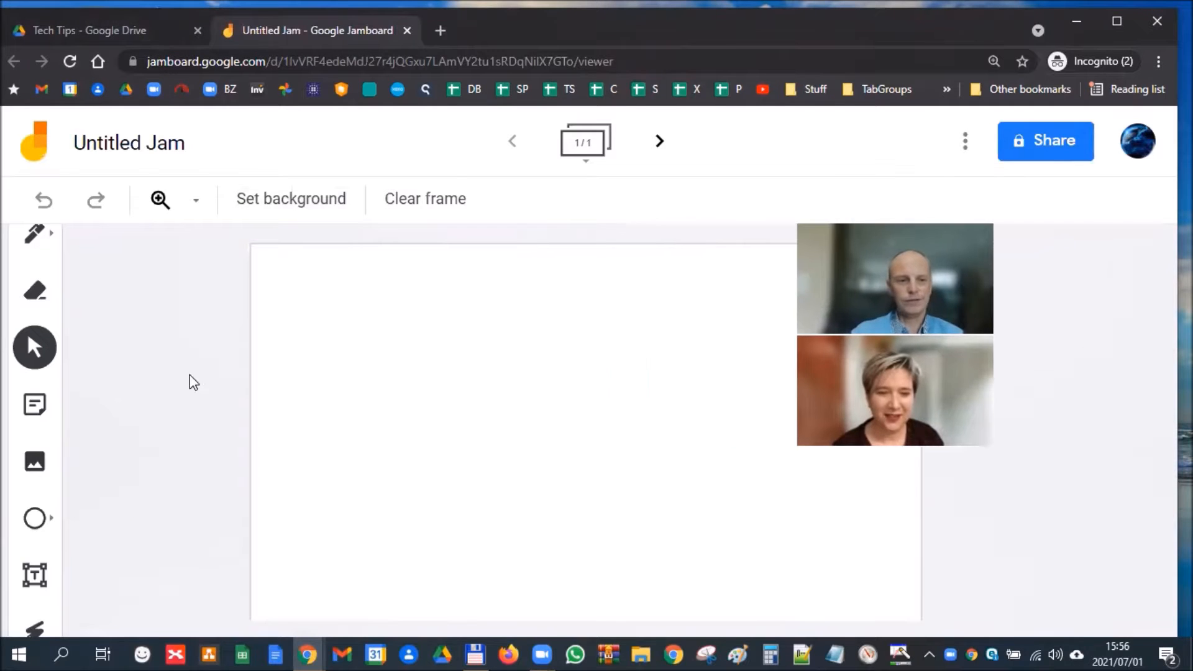
- Rename the jam as "Tech Tip Jam Board" and check its entry in the Tech Tips Drive folder
{"action": "left_click", "coordinate": [165, 143]}
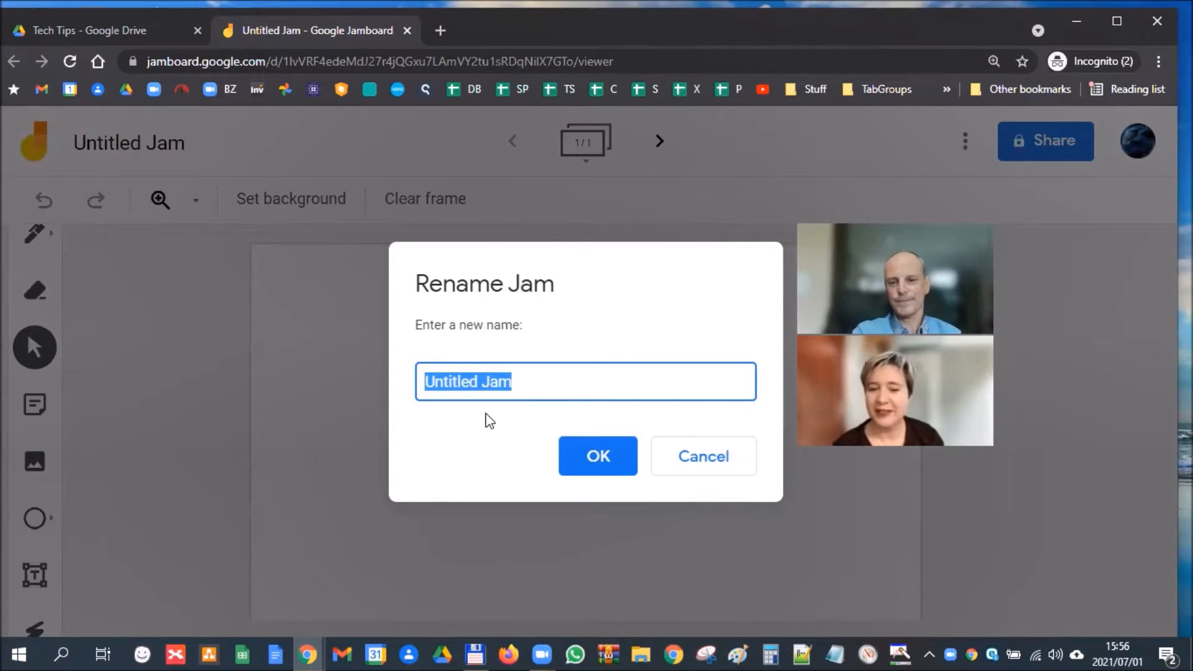
{"action": "type", "text": "Tech Tip Jam"}
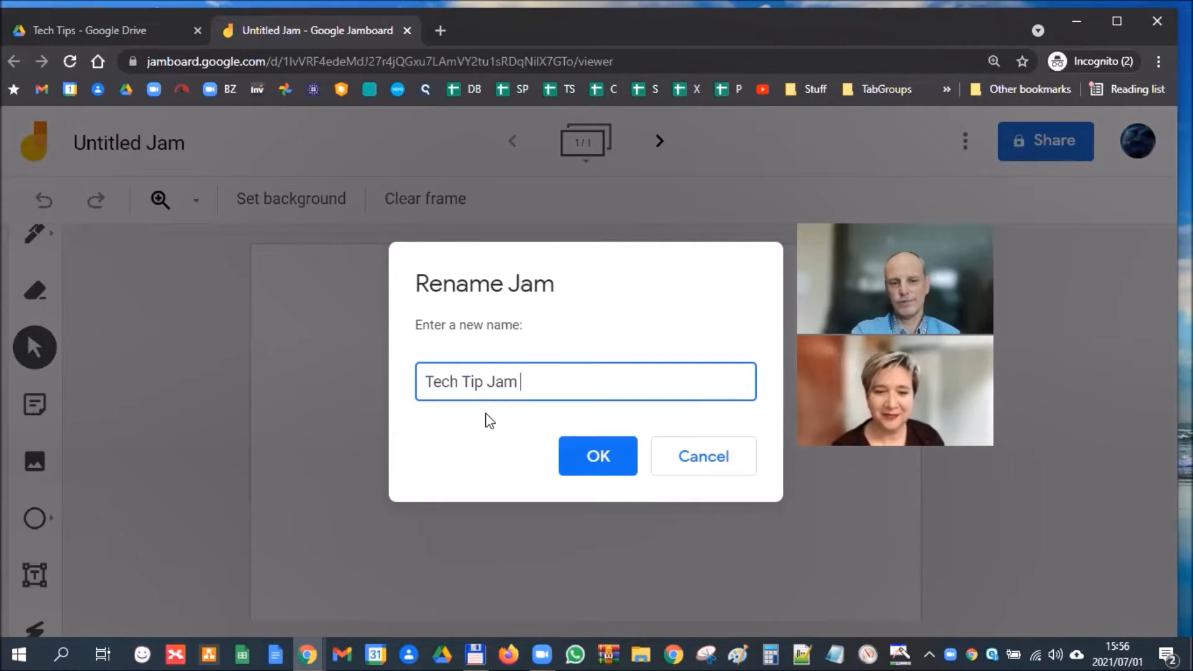
{"action": "type", "text": " Board"}
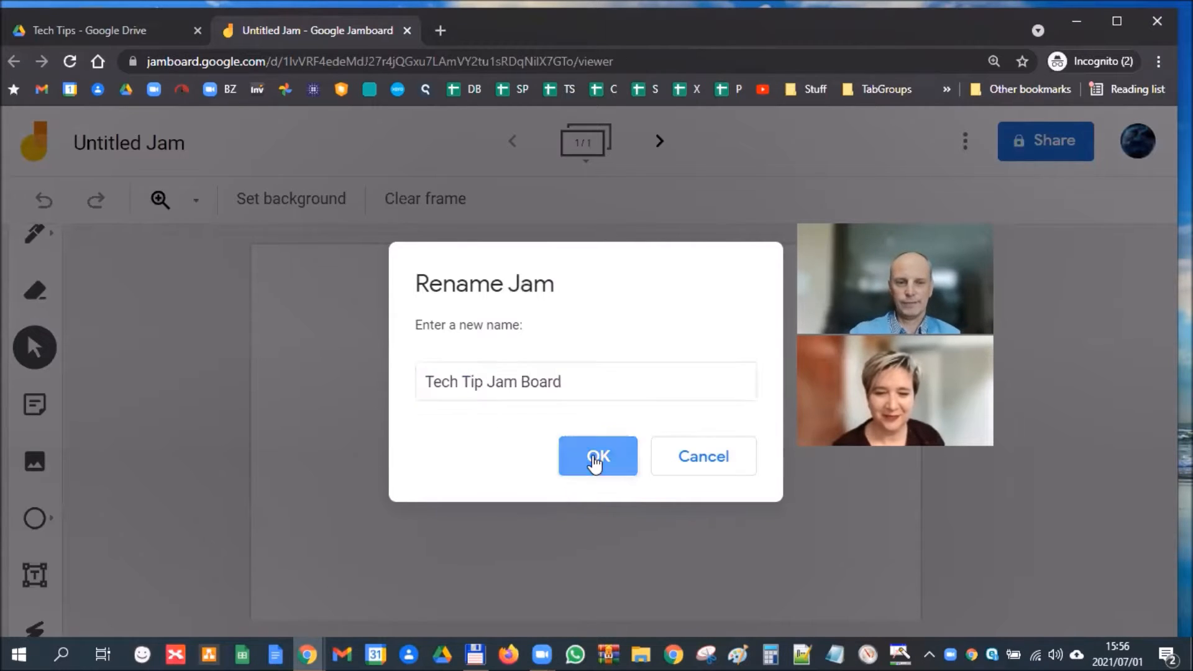
{"action": "left_click", "coordinate": [597, 459]}
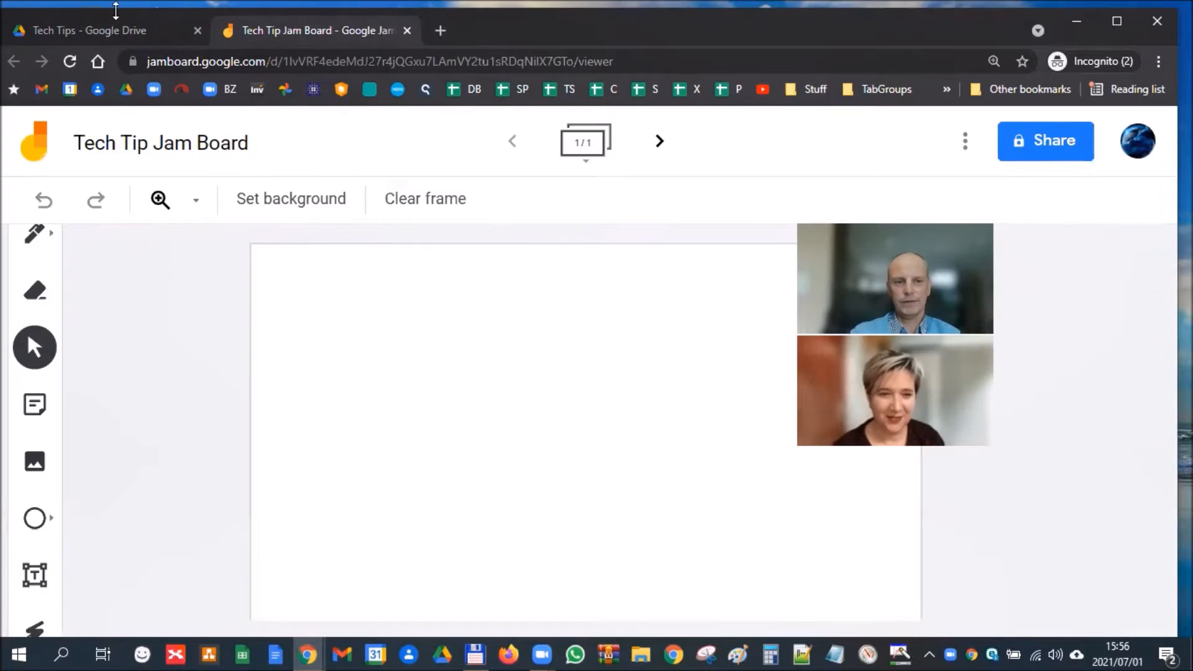
{"action": "left_click", "coordinate": [94, 37]}
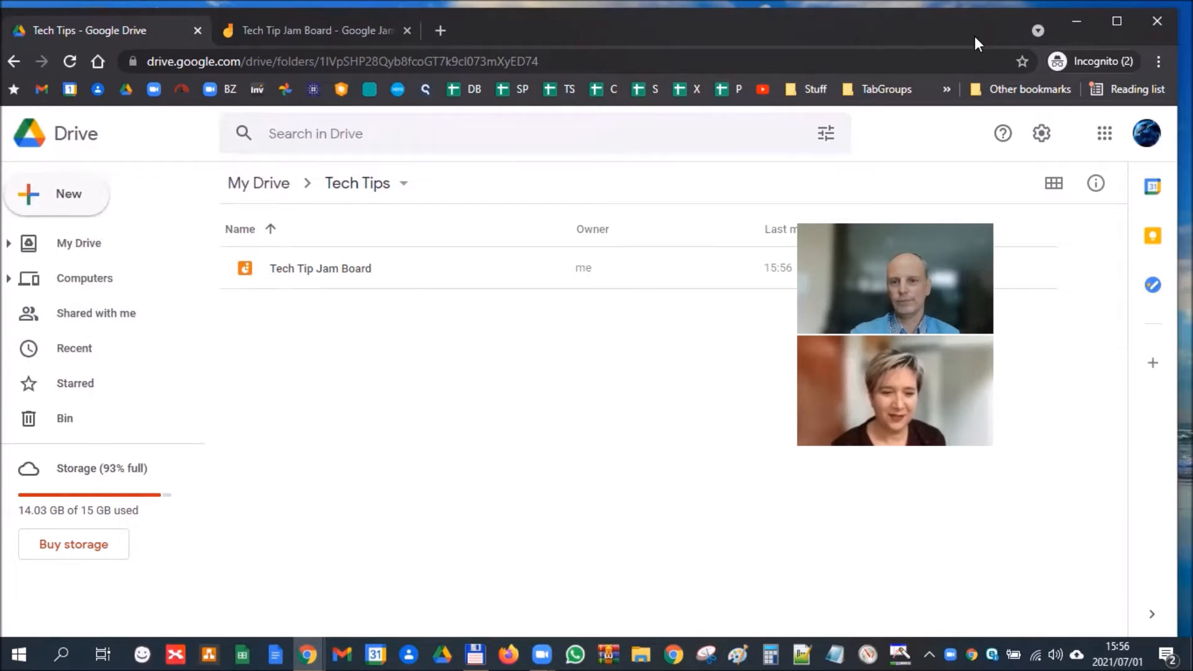
{"action": "left_click", "coordinate": [355, 35]}
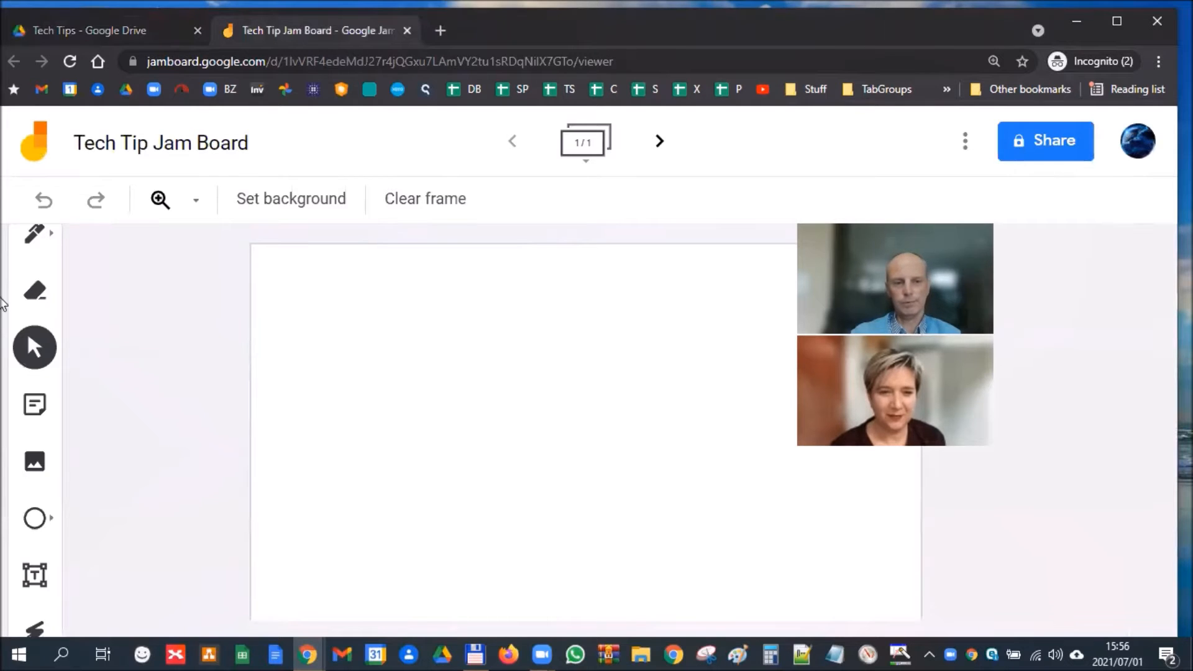
- Draw a stick figure with head, body, arms and legs on the left part of the frame using the pen
{"action": "left_click", "coordinate": [35, 238]}
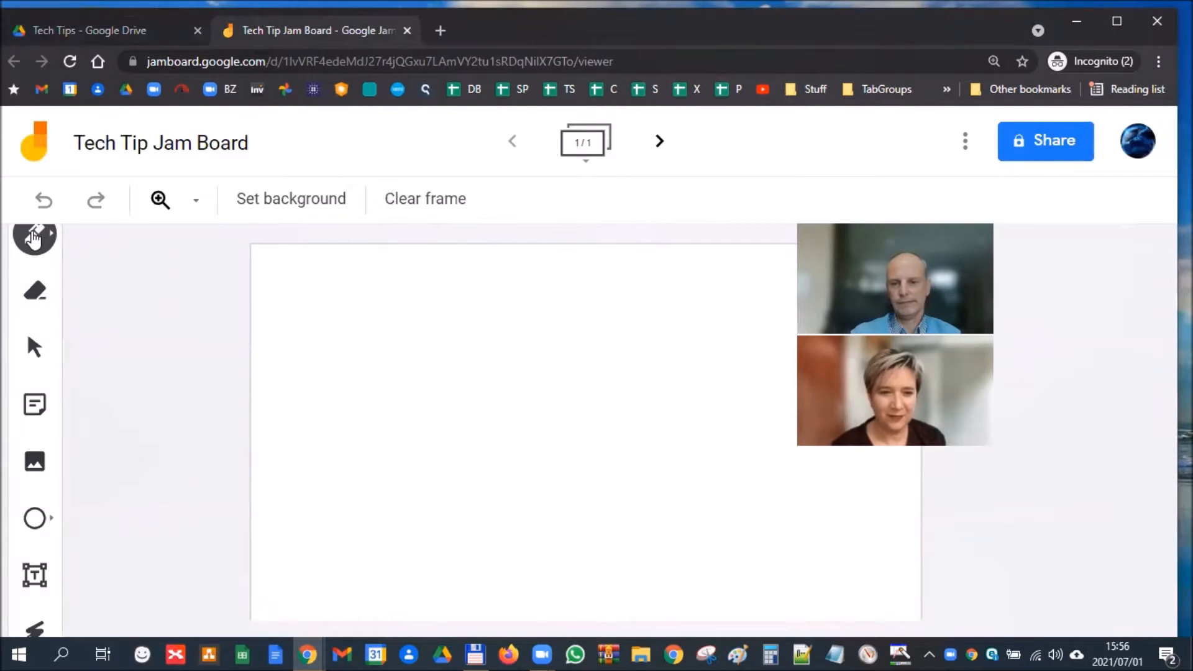
{"action": "left_click_drag", "start_coordinate": [339, 298], "coordinate": [359, 283]}
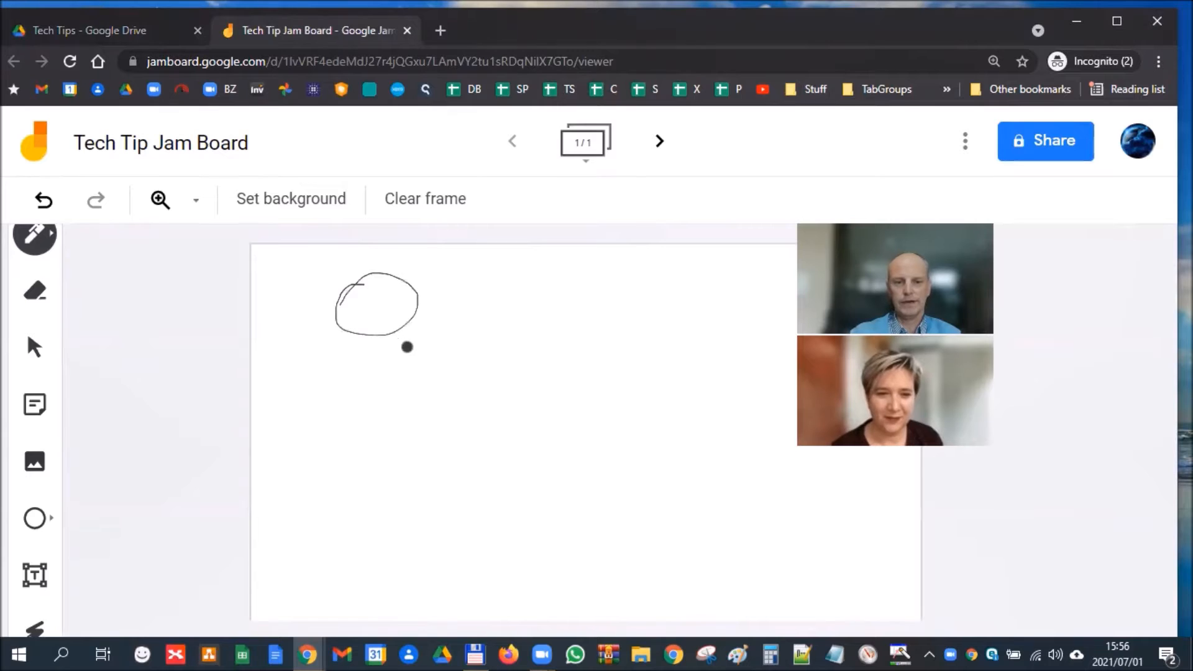
{"action": "left_click_drag", "start_coordinate": [385, 328], "coordinate": [391, 404]}
{"action": "left_click_drag", "start_coordinate": [325, 386], "coordinate": [422, 385]}
{"action": "left_click_drag", "start_coordinate": [361, 425], "coordinate": [346, 449]}
{"action": "left_click_drag", "start_coordinate": [394, 397], "coordinate": [445, 443]}
- Draw a second stick figure with the pen to the right of the first one, completing its legs and head outline
{"action": "mouse_move", "coordinate": [644, 301]}
{"action": "left_mouse_down"}
{"action": "mouse_move", "coordinate": [620, 330]}
{"action": "mouse_move", "coordinate": [655, 316]}
{"action": "left_mouse_up"}
{"action": "left_click_drag", "start_coordinate": [682, 359], "coordinate": [658, 428]}
{"action": "mouse_move", "coordinate": [610, 395]}
{"action": "left_mouse_down"}
{"action": "mouse_move", "coordinate": [703, 409]}
{"action": "mouse_move", "coordinate": [712, 464]}
{"action": "left_mouse_up"}
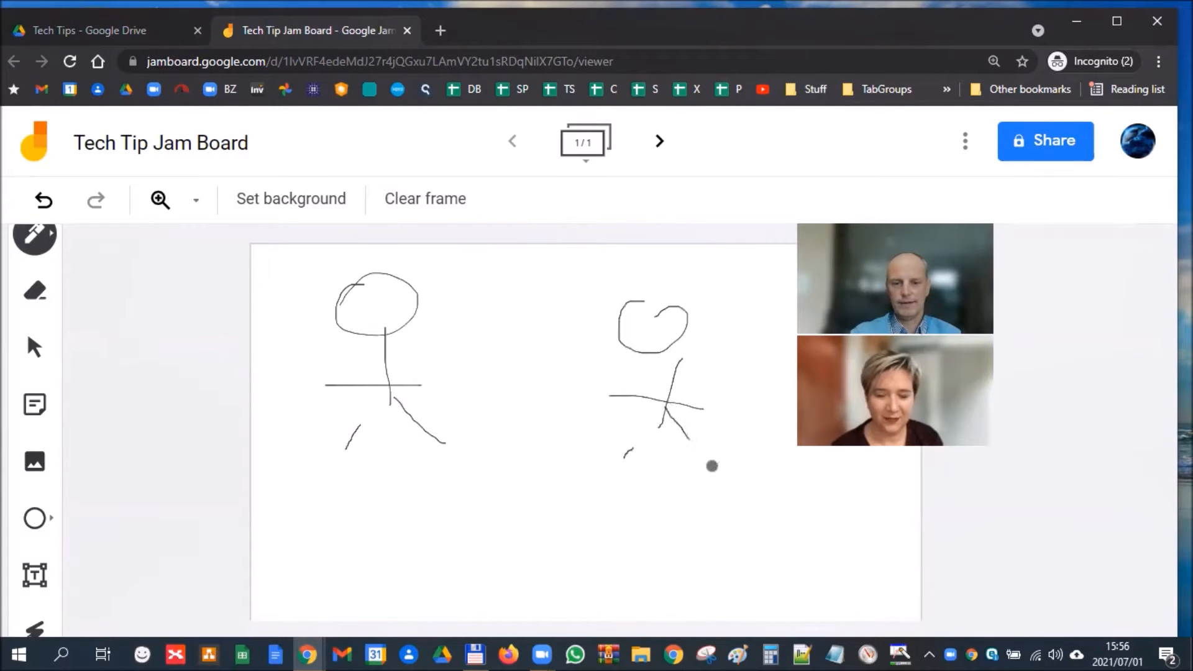
{"action": "left_click_drag", "start_coordinate": [613, 466], "coordinate": [665, 423]}
{"action": "left_click_drag", "start_coordinate": [640, 299], "coordinate": [684, 307]}
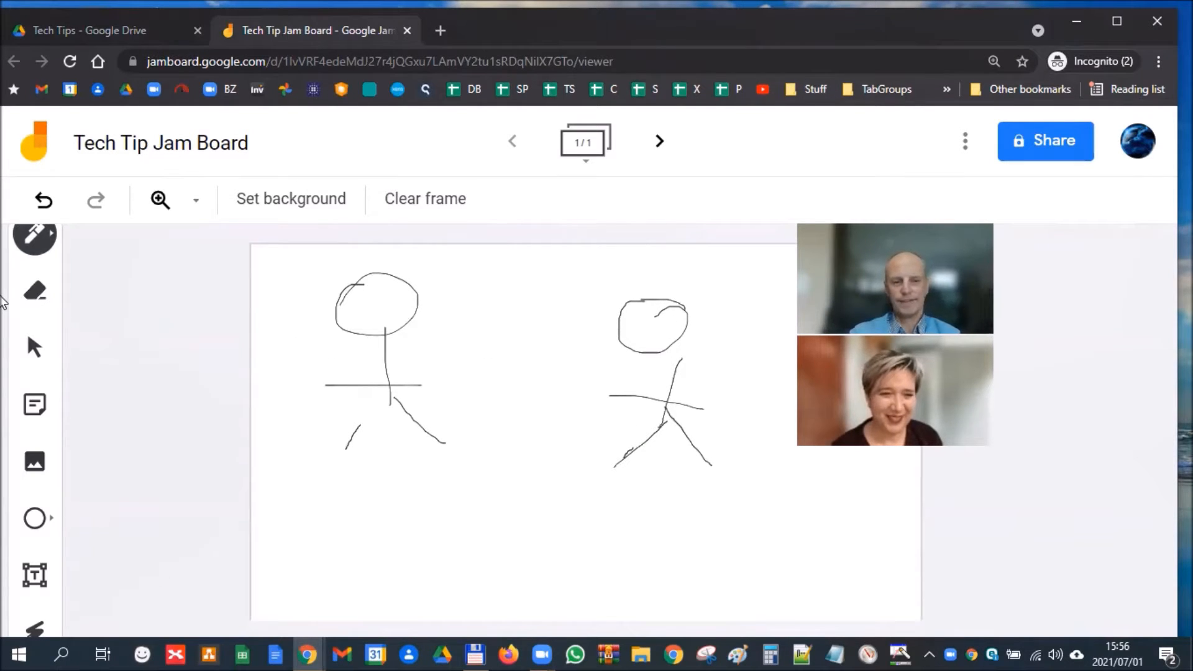
- Add a yellow sticky note containing the first person's name
{"action": "left_click", "coordinate": [36, 407]}
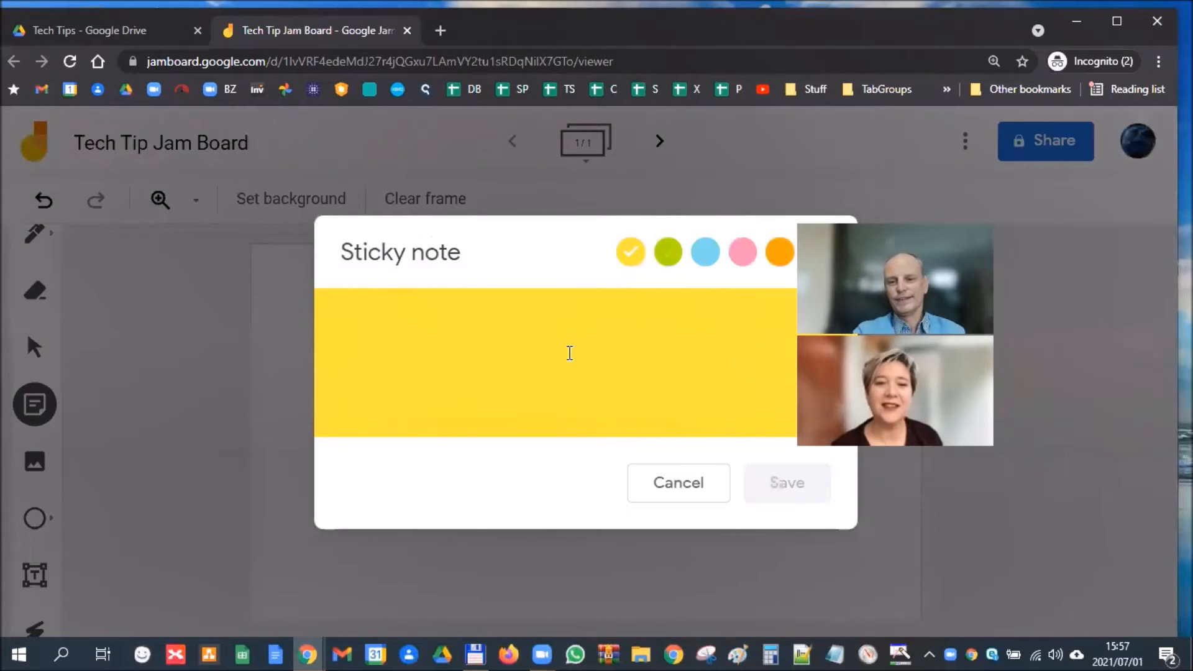
{"action": "type", "text": "Maarten"}
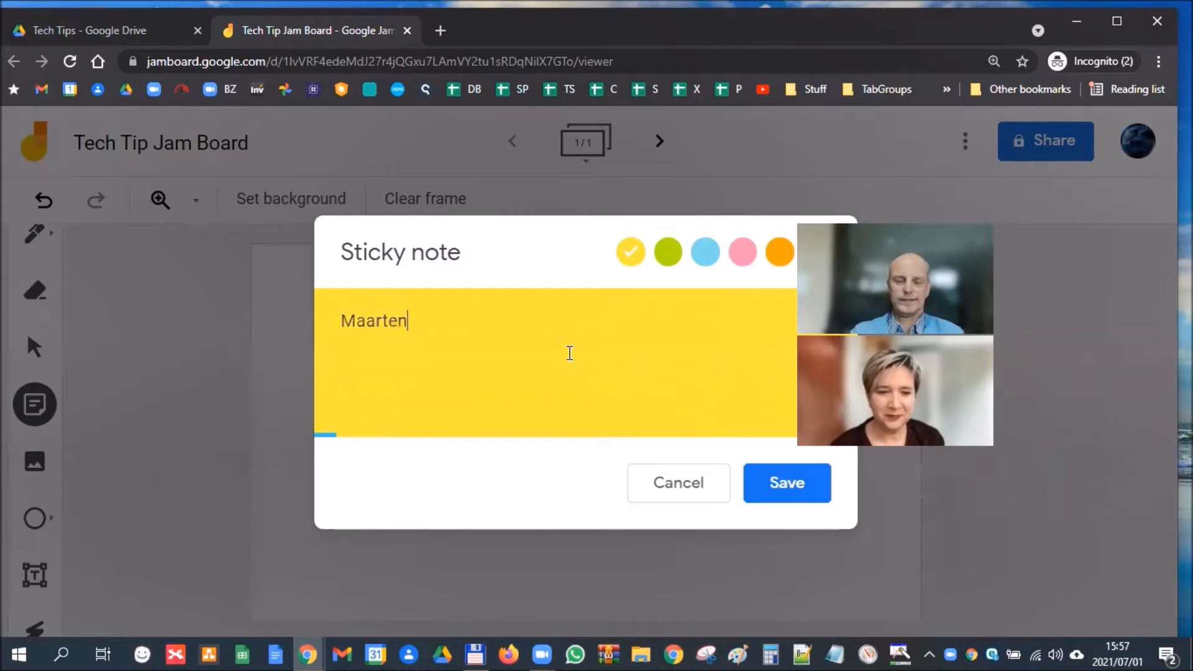
{"action": "left_click", "coordinate": [788, 492]}
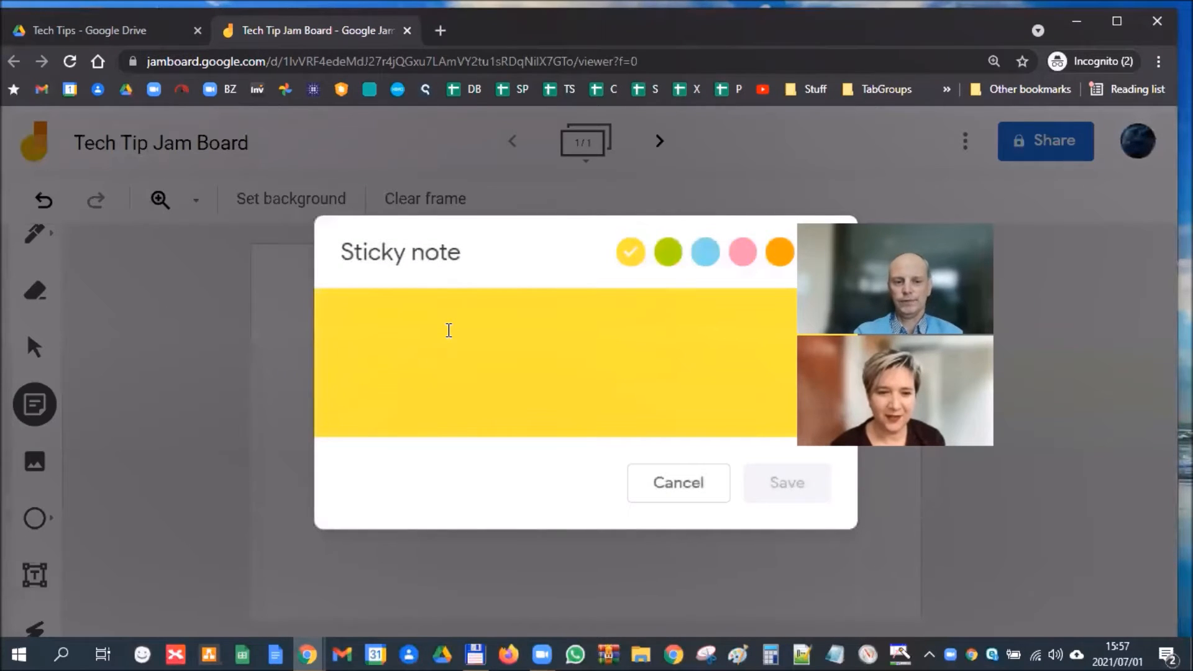
- Add a pink sticky note containing the second person's name
{"action": "type", "text": "Melanie"}
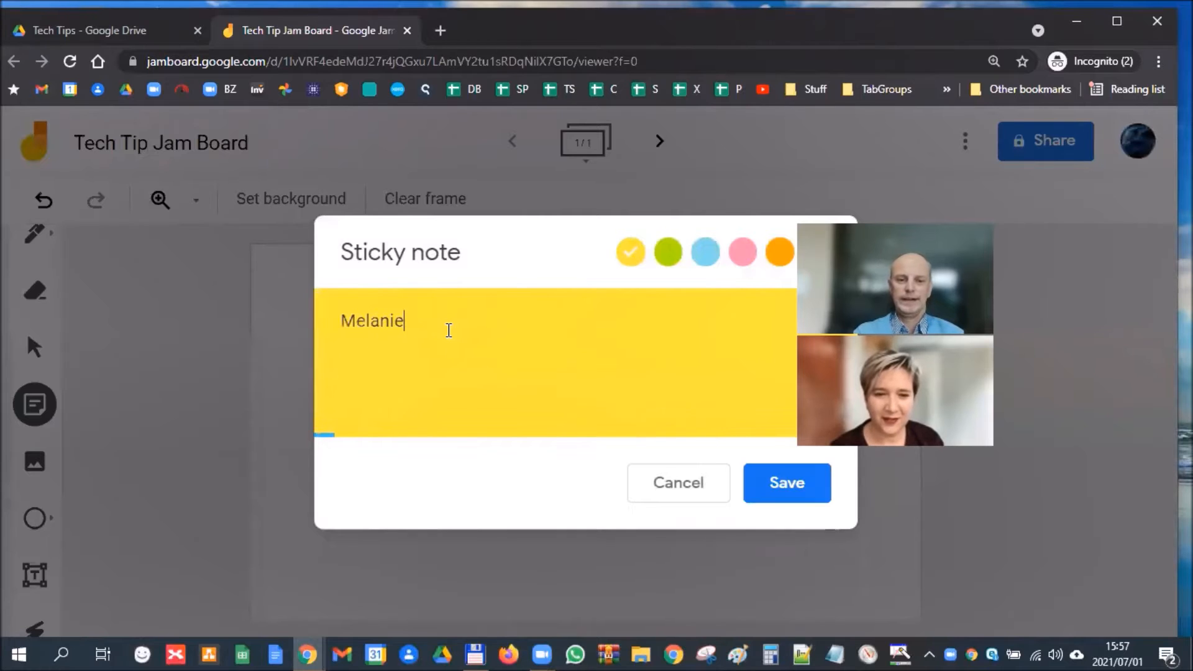
{"action": "left_click", "coordinate": [668, 251]}
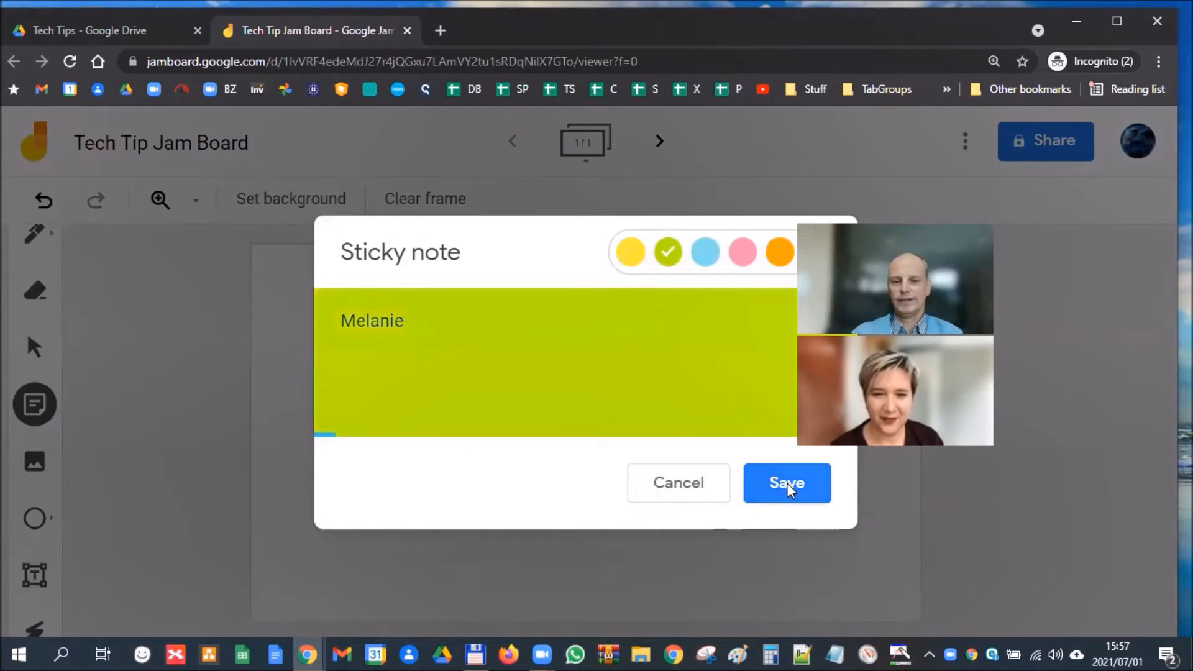
{"action": "left_click", "coordinate": [743, 252]}
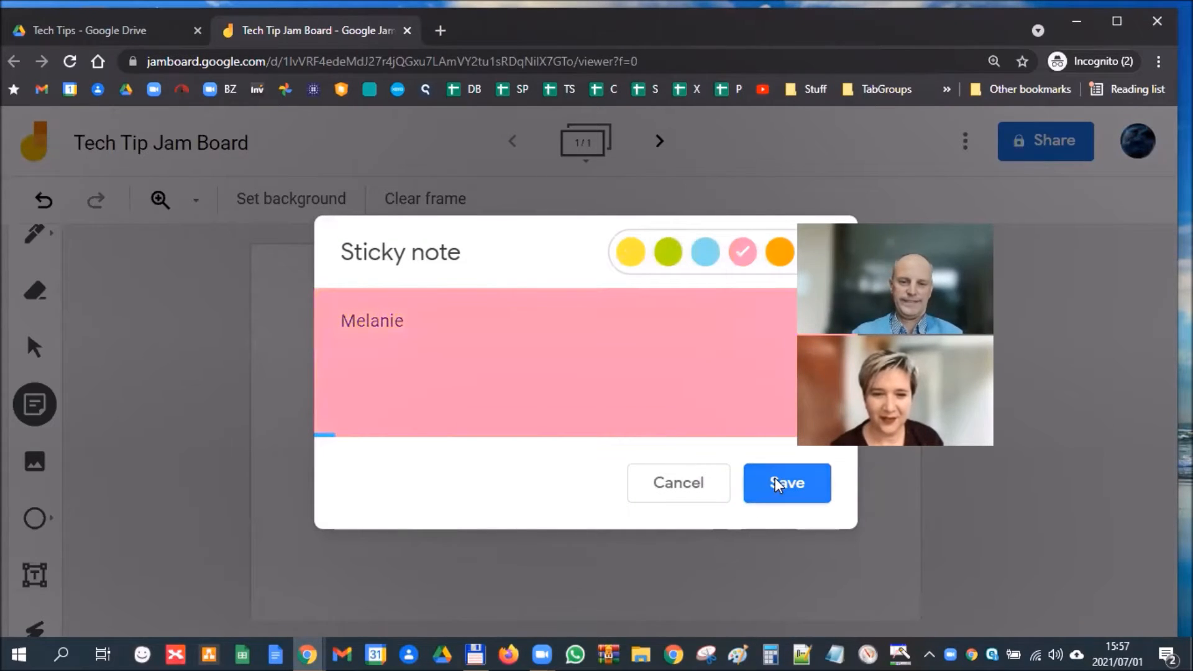
{"action": "left_click", "coordinate": [777, 481]}
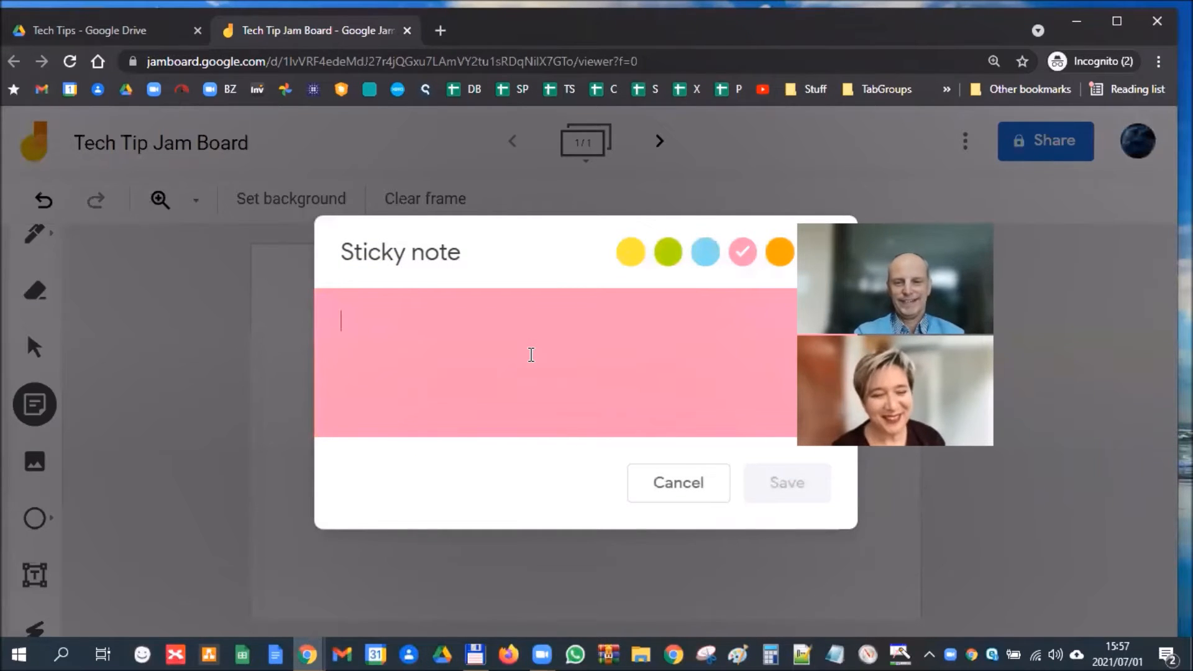
- Add a blue sticky note reading "Cat" and leave the sticky note editor
{"action": "type", "text": "Cat"}
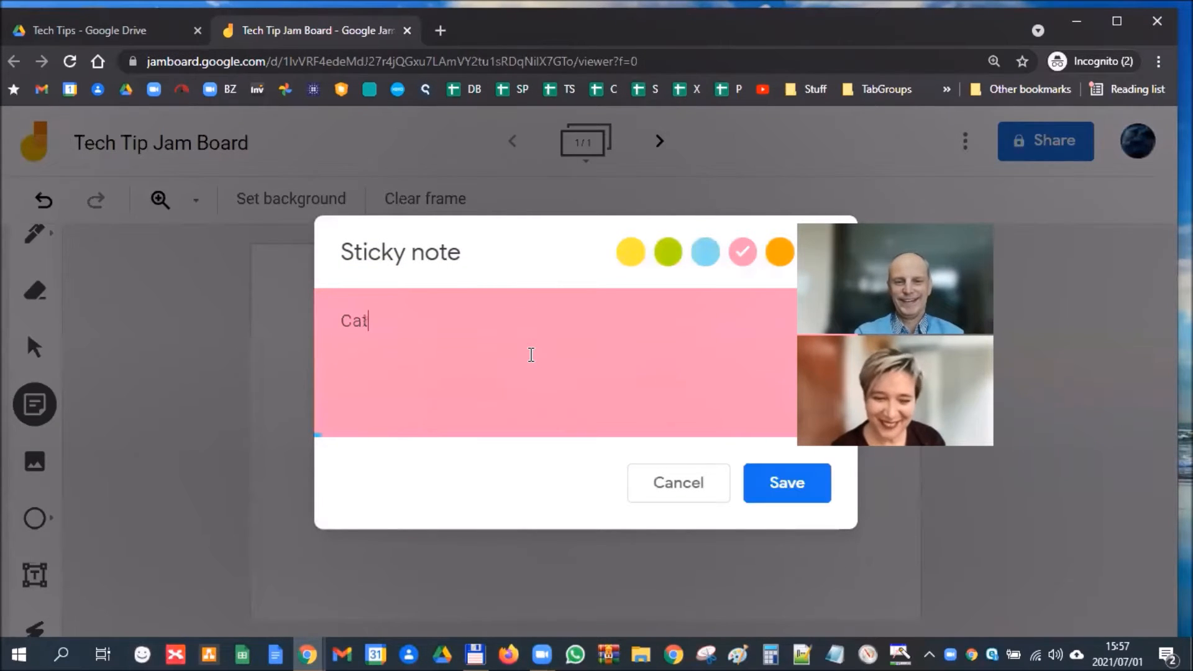
{"action": "left_click", "coordinate": [705, 252]}
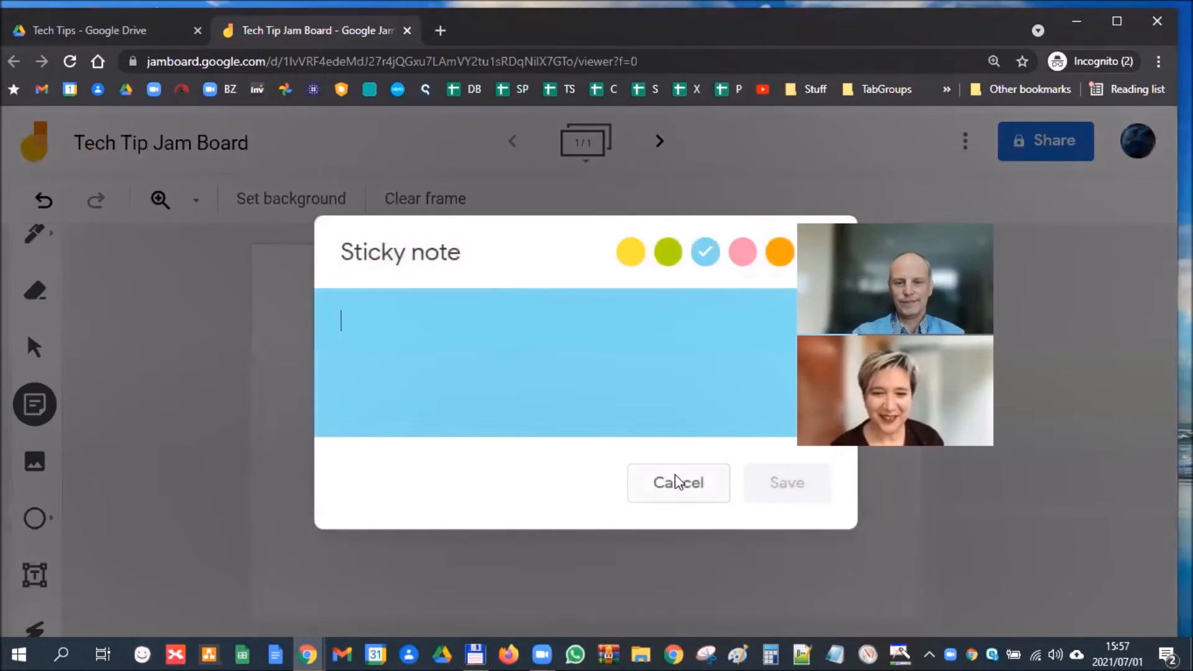
{"action": "left_click", "coordinate": [678, 483]}
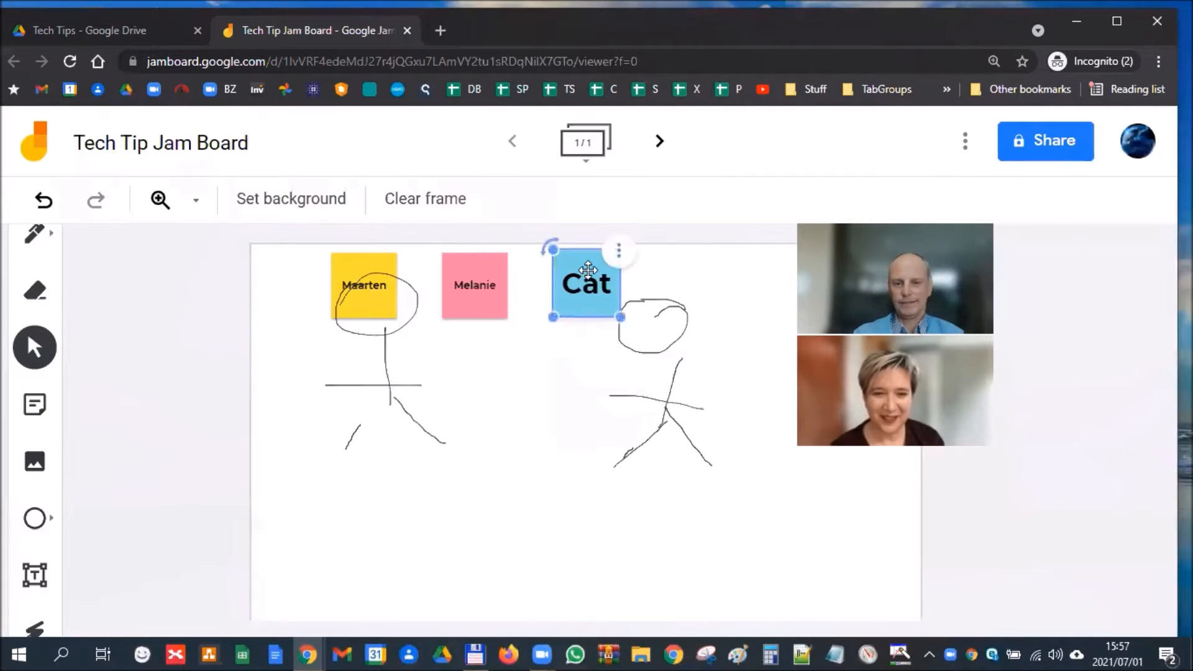
- Tilt the Cat sticky note clockwise and place it beside the head of the second stick figure
{"action": "left_click_drag", "start_coordinate": [559, 256], "coordinate": [589, 443]}
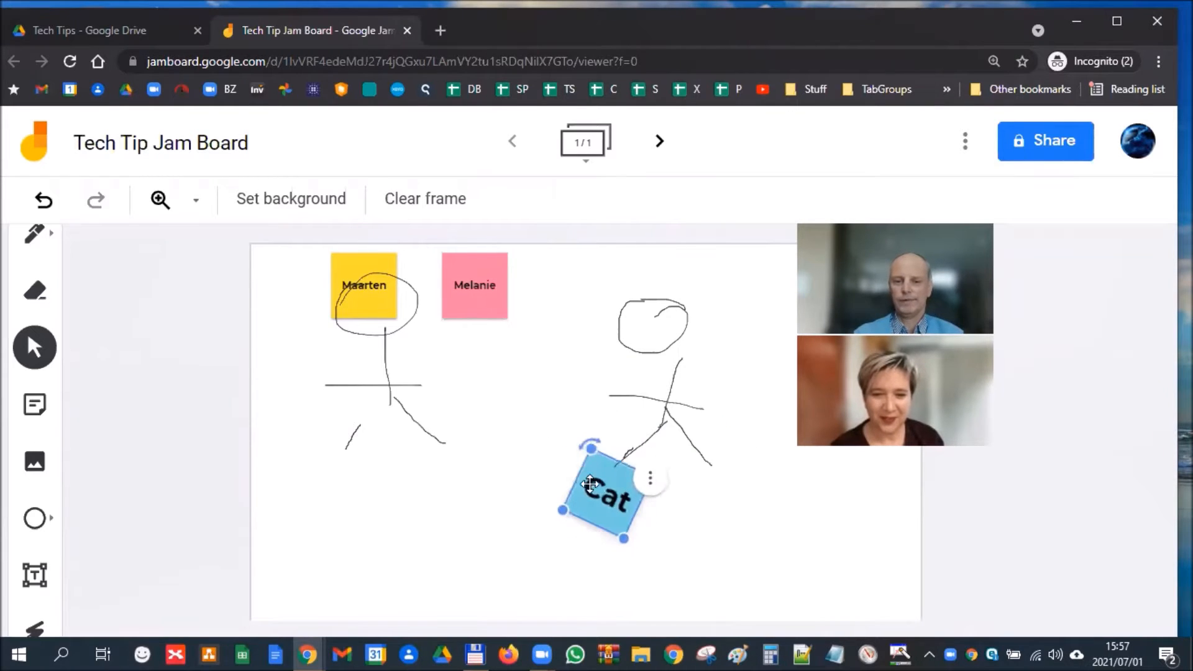
{"action": "left_click_drag", "start_coordinate": [590, 487], "coordinate": [724, 304]}
- Duplicate the pink name note and arrange both copies below the first stick figure
{"action": "left_click_drag", "start_coordinate": [480, 273], "coordinate": [461, 516]}
{"action": "left_click", "coordinate": [372, 471]}
{"action": "left_click", "coordinate": [394, 513]}
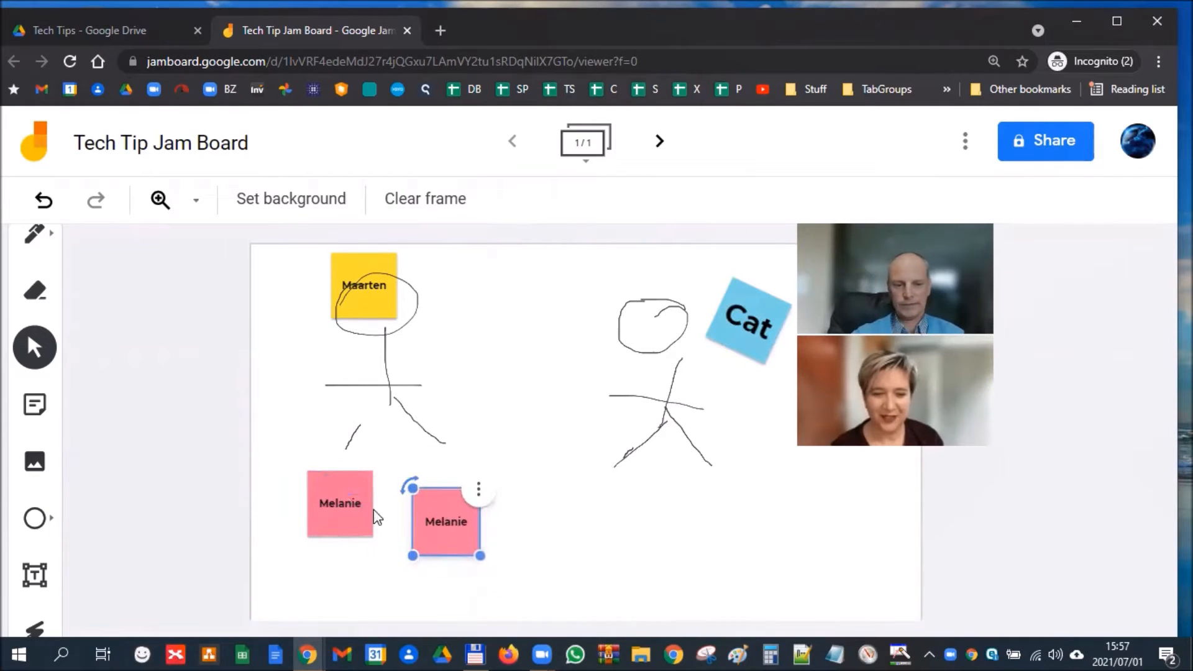
{"action": "left_click_drag", "start_coordinate": [343, 516], "coordinate": [336, 556]}
- Move the yellow name note to the left of the first figure's head and shrink it so they no longer overlap
{"action": "left_click_drag", "start_coordinate": [352, 267], "coordinate": [293, 268]}
{"action": "mouse_move", "coordinate": [340, 319]}
{"action": "left_mouse_down"}
{"action": "mouse_move", "coordinate": [346, 327]}
{"action": "mouse_move", "coordinate": [327, 309]}
{"action": "left_mouse_up"}
{"action": "left_click", "coordinate": [342, 303]}
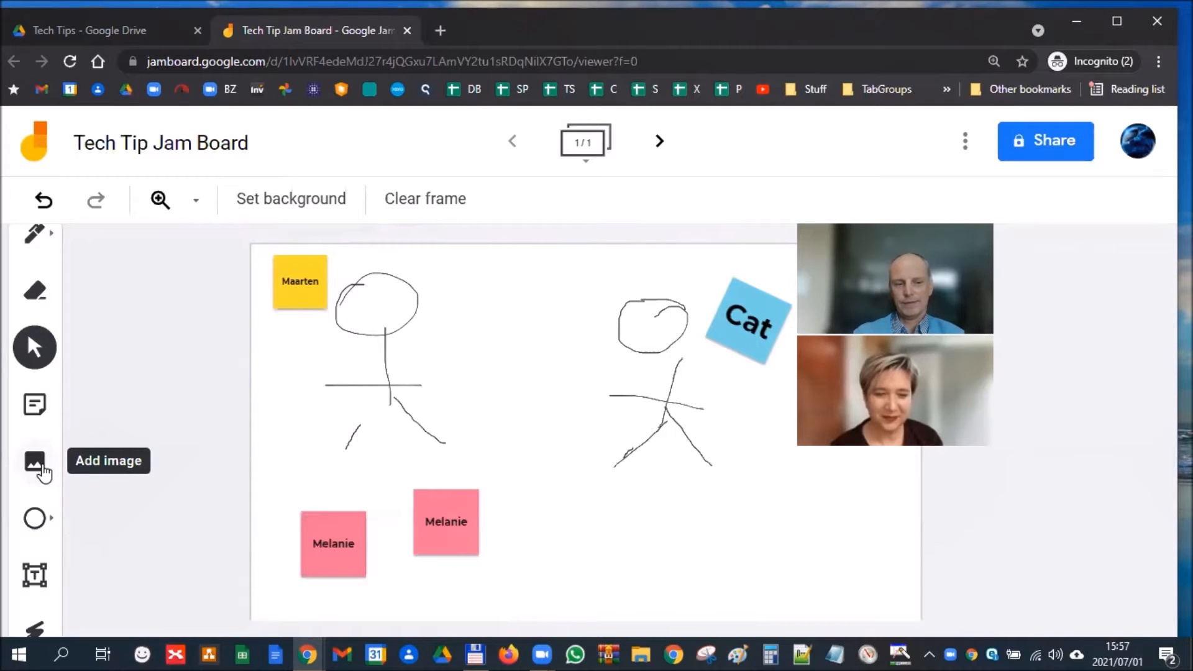
- Search Google Images for "cat" and insert the first picture, the white cat with odd-coloured eyes, into the frame
{"action": "left_click", "coordinate": [41, 467]}
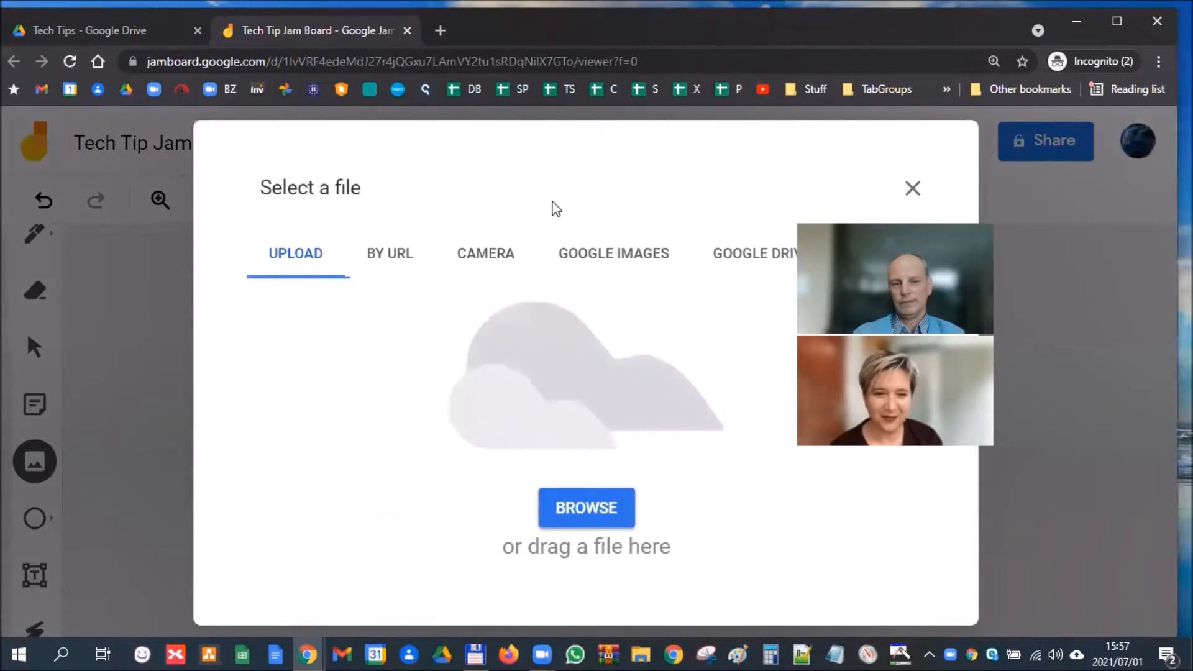
{"action": "left_click", "coordinate": [629, 261]}
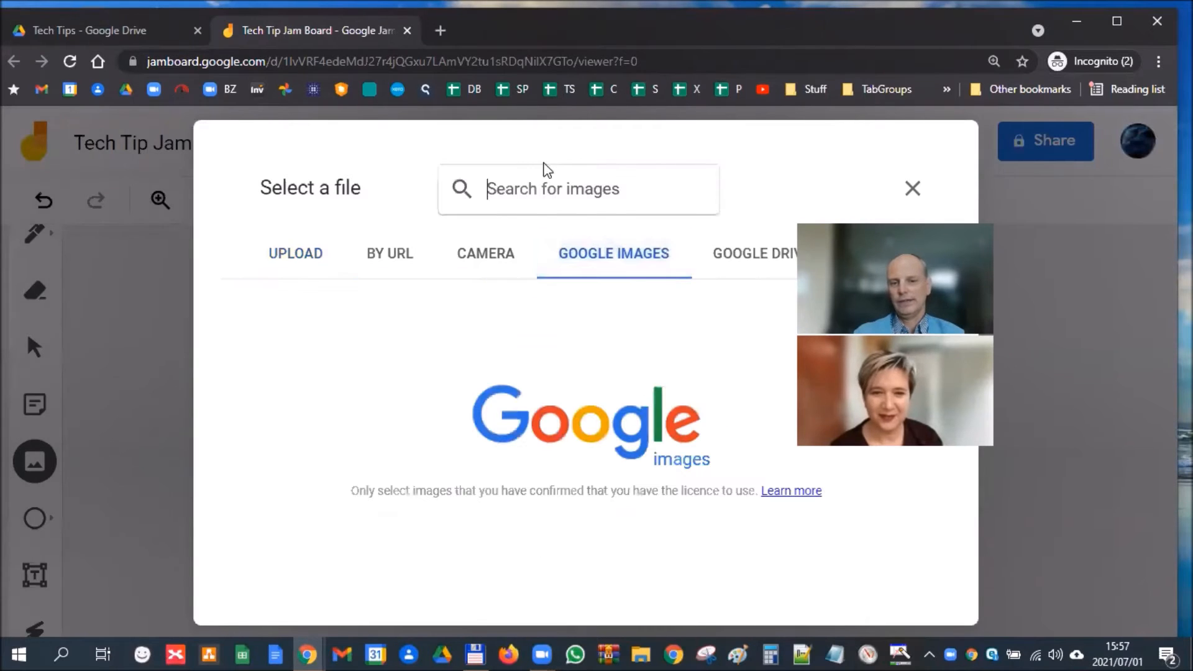
{"action": "type", "text": "cat"}
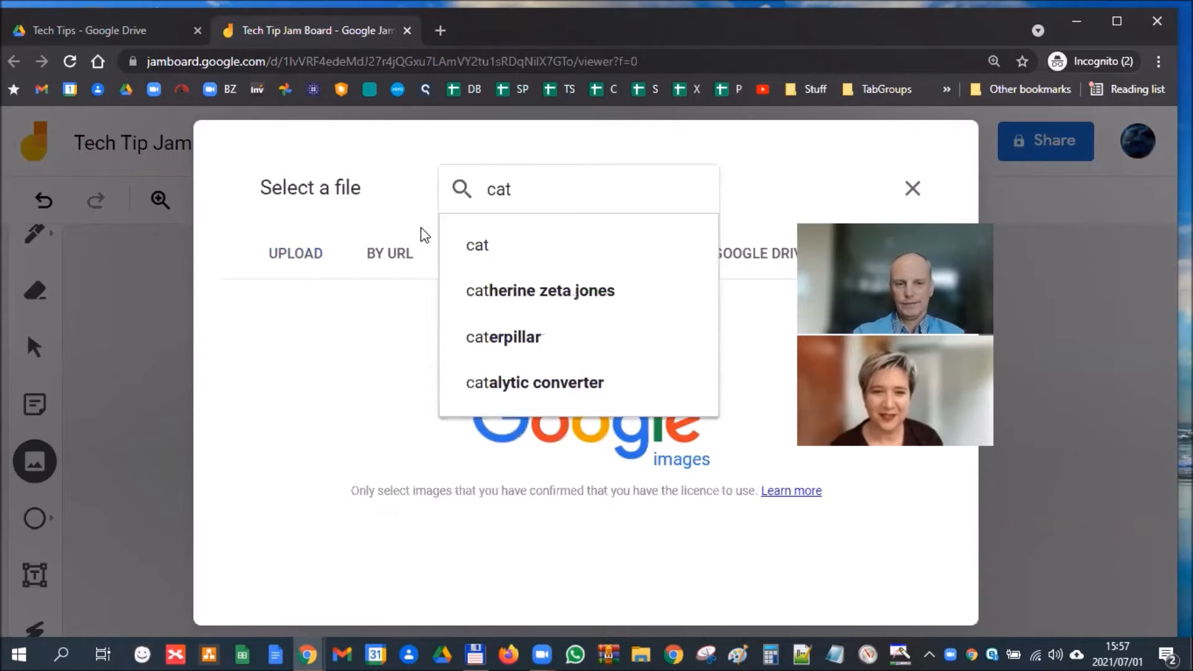
{"action": "left_click", "coordinate": [490, 247]}
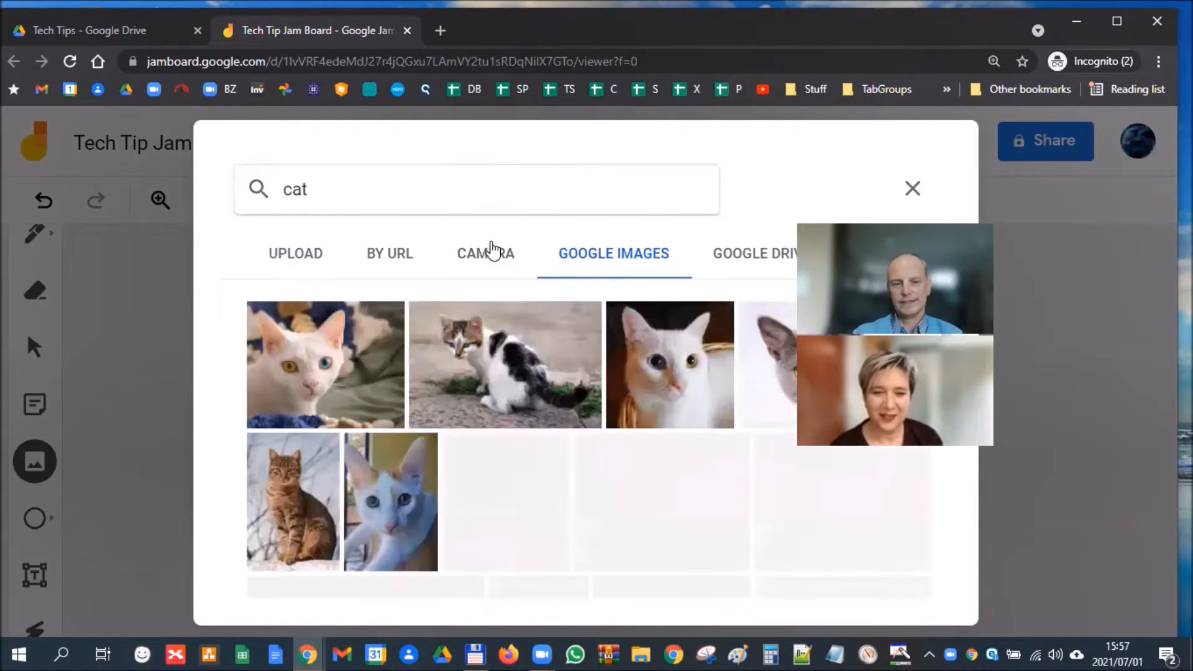
{"action": "left_click", "coordinate": [333, 365]}
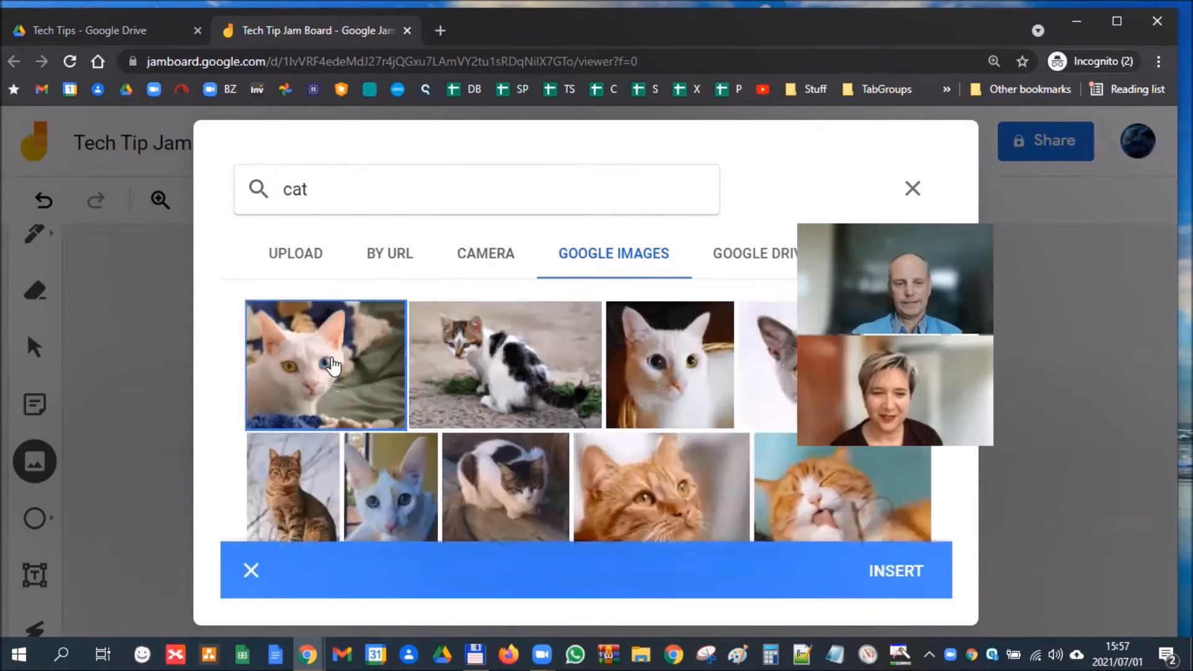
{"action": "left_click", "coordinate": [909, 573]}
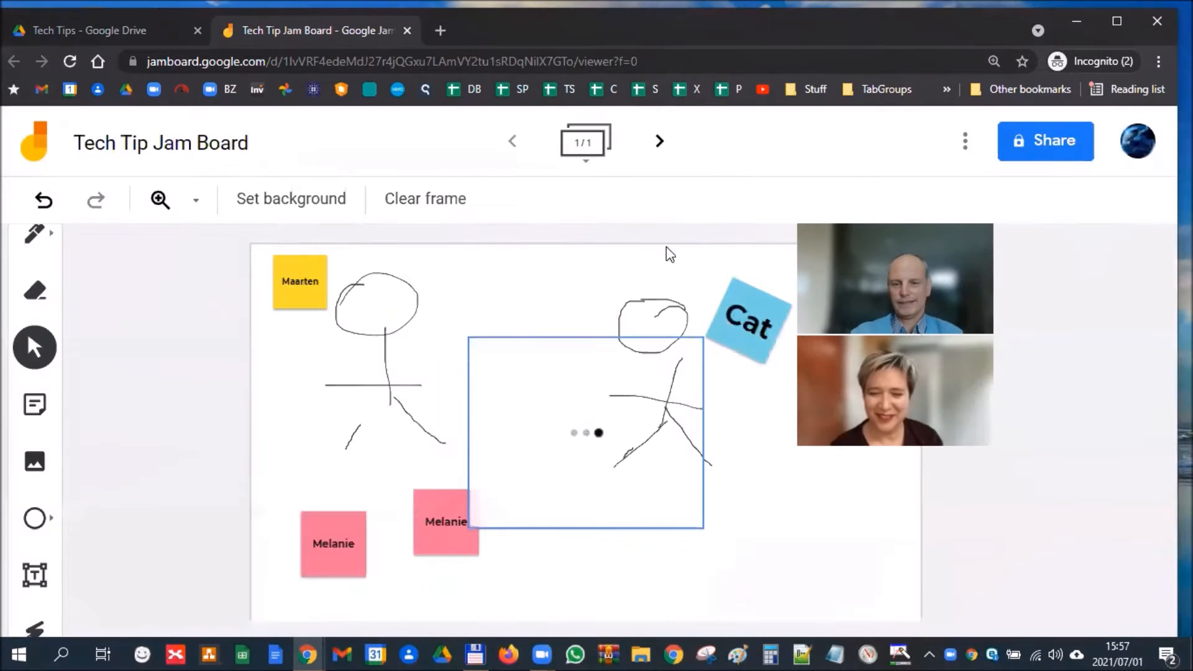
- Tilt the inserted cat picture clockwise, shrink it, and place it just below the Cat note beside the second stick figure
{"action": "mouse_move", "coordinate": [613, 396]}
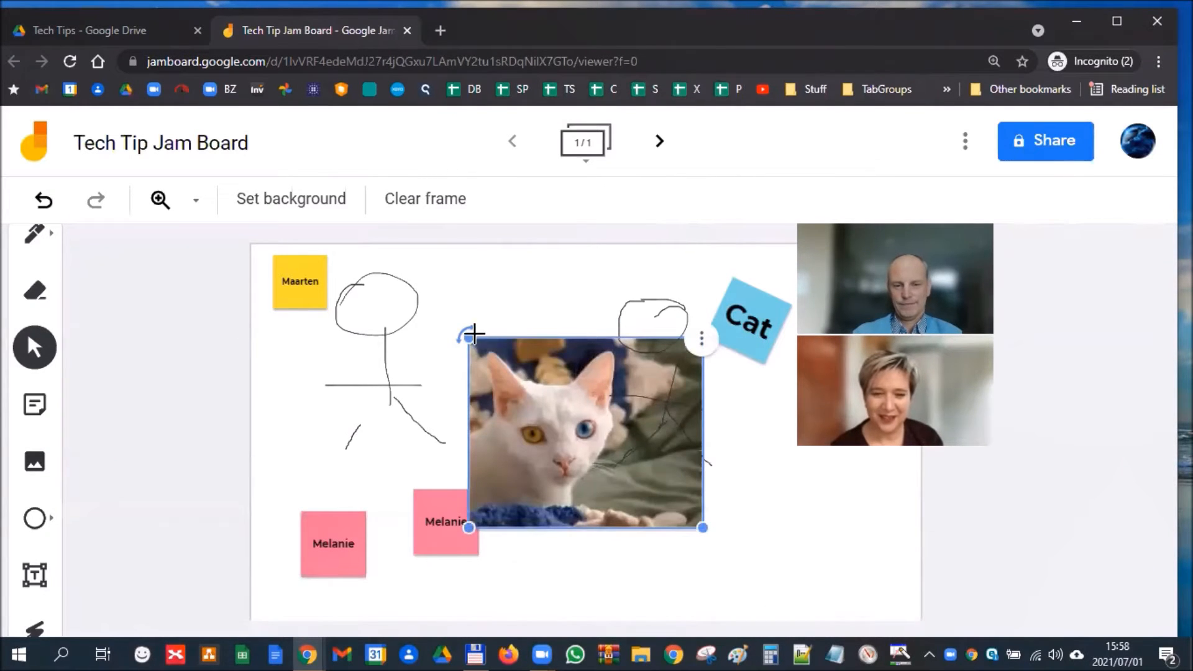
{"action": "left_click_drag", "start_coordinate": [504, 321], "coordinate": [535, 361]}
{"action": "left_click_drag", "start_coordinate": [645, 577], "coordinate": [594, 430]}
{"action": "left_click_drag", "start_coordinate": [575, 359], "coordinate": [765, 389]}
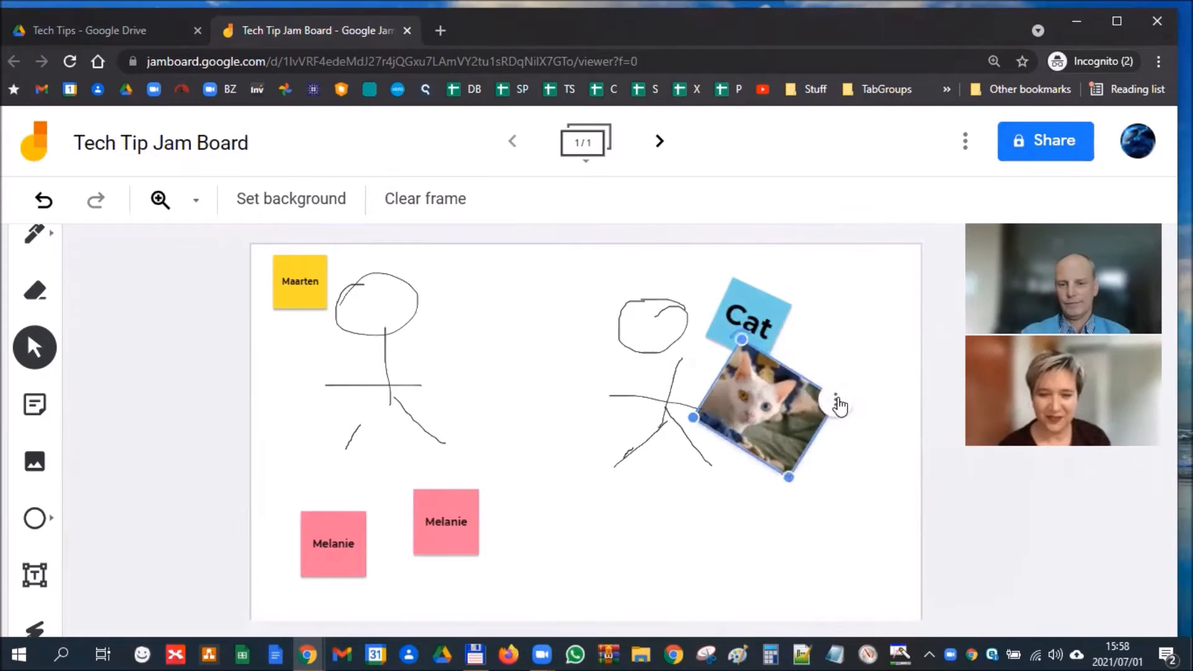
- Duplicate the tilted cat picture and place the copy so it overlaps the pink name note nearest the frame's centre
{"action": "right_click", "coordinate": [837, 403]}
{"action": "left_click", "coordinate": [870, 414]}
{"action": "left_click_drag", "start_coordinate": [777, 398], "coordinate": [532, 502]}
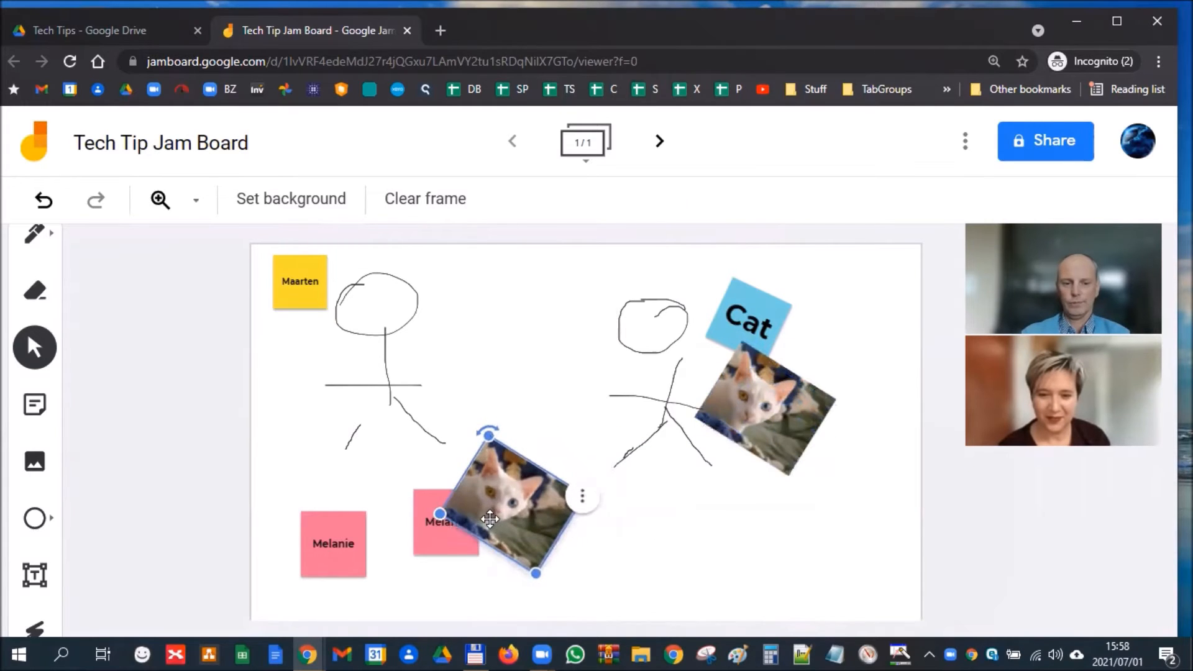
- Change the stacking order of the copied cat picture so it sits behind the overlapping pink name note
{"action": "left_click", "coordinate": [583, 496]}
{"action": "mouse_move", "coordinate": [687, 578]}
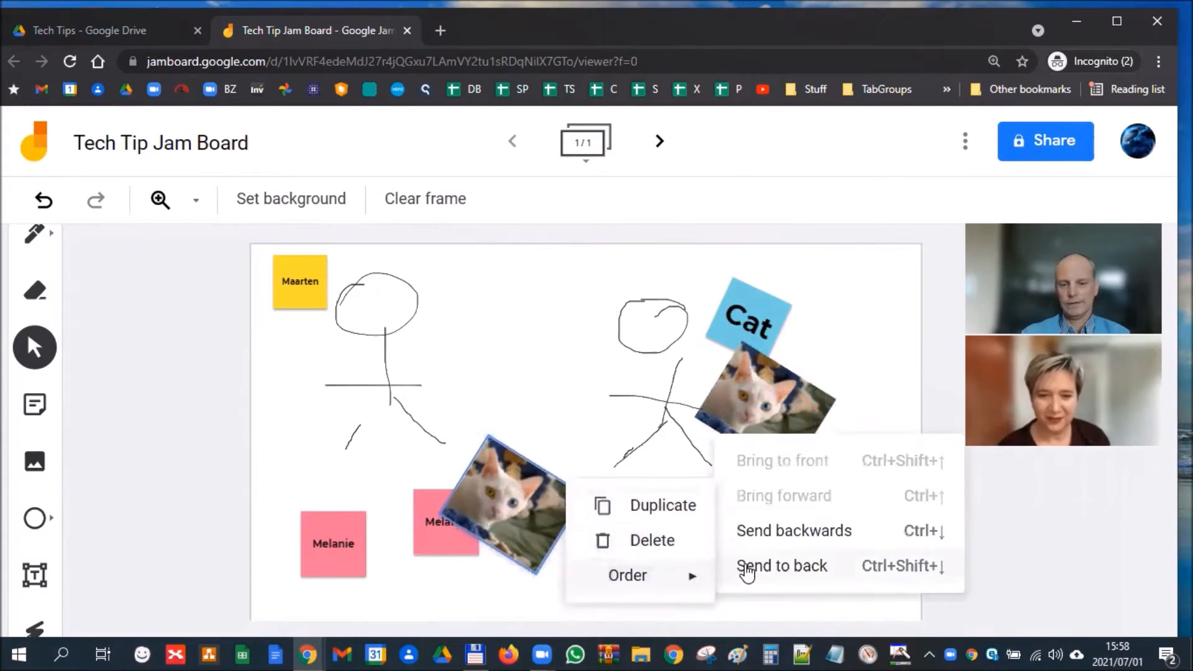
{"action": "left_click", "coordinate": [744, 568]}
{"action": "mouse_move", "coordinate": [517, 507]}
{"action": "left_mouse_down"}
{"action": "mouse_move", "coordinate": [552, 540]}
{"action": "mouse_move", "coordinate": [529, 503]}
{"action": "left_mouse_up"}
{"action": "left_click", "coordinate": [594, 497]}
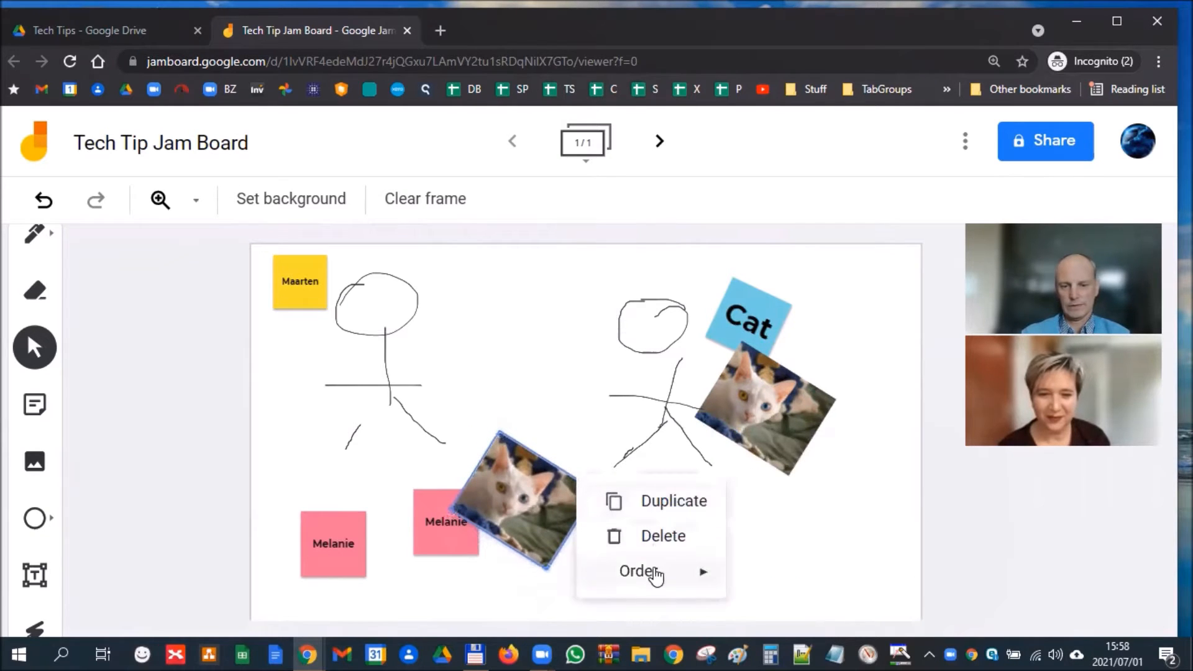
{"action": "mouse_move", "coordinate": [652, 571]}
{"action": "left_click", "coordinate": [809, 537]}
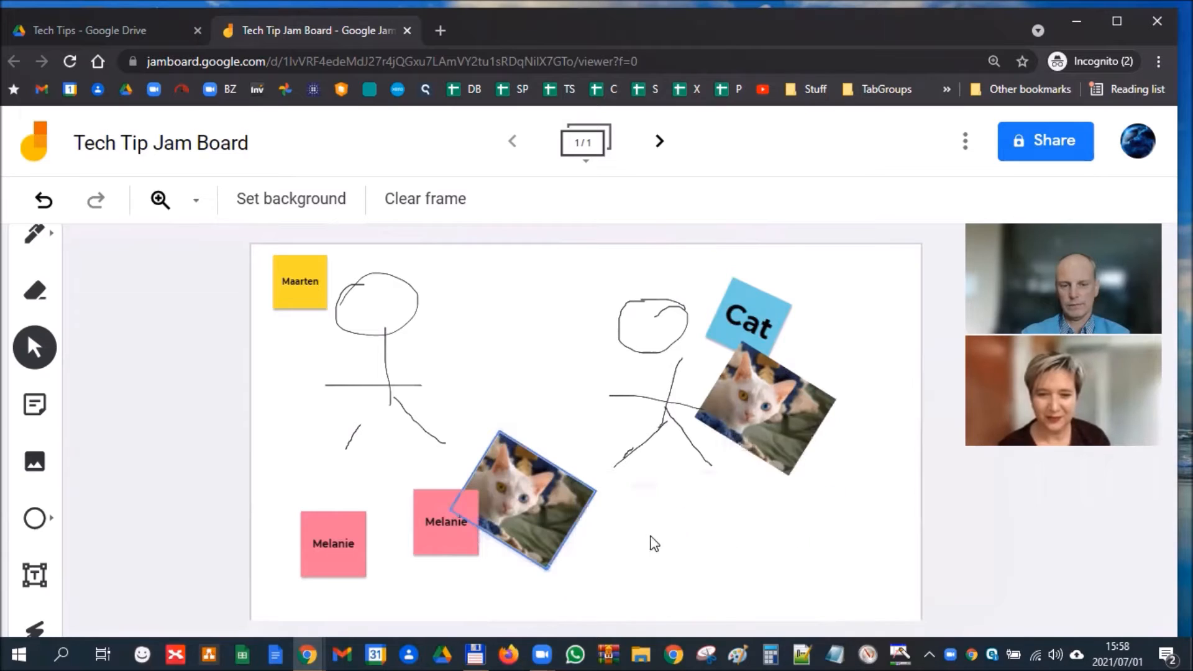
{"action": "left_click", "coordinate": [425, 604]}
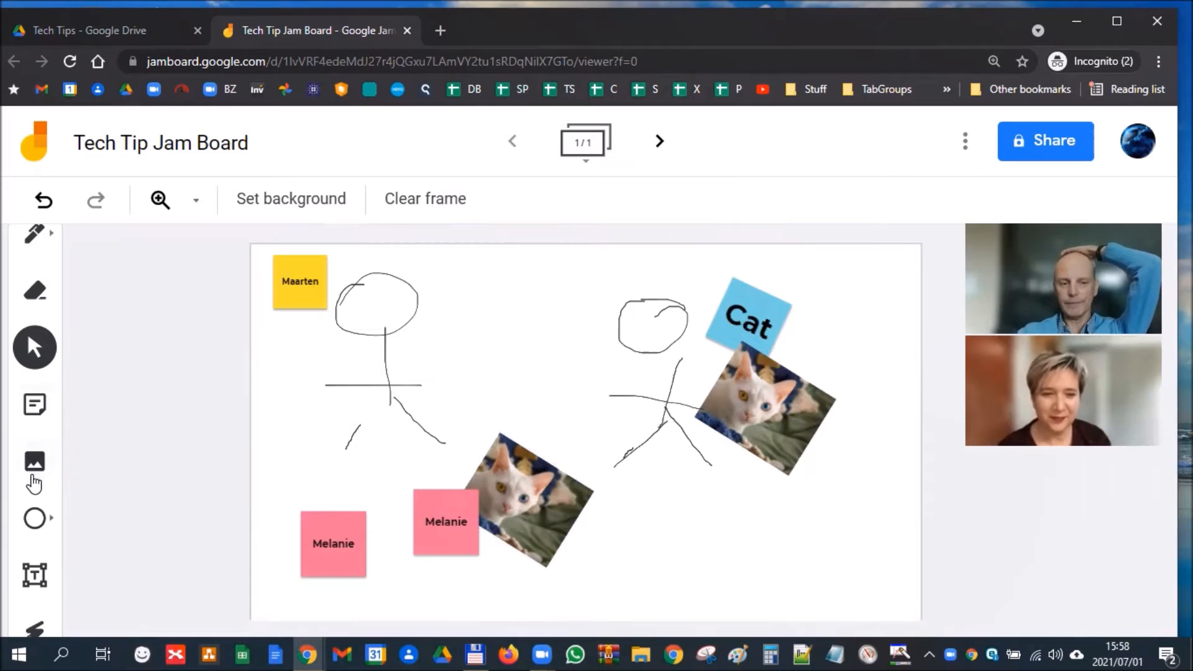
- Draw a small flat rectangle with the Square shape near the frame's upper edge, between the two figures' heads
{"action": "left_click", "coordinate": [41, 526]}
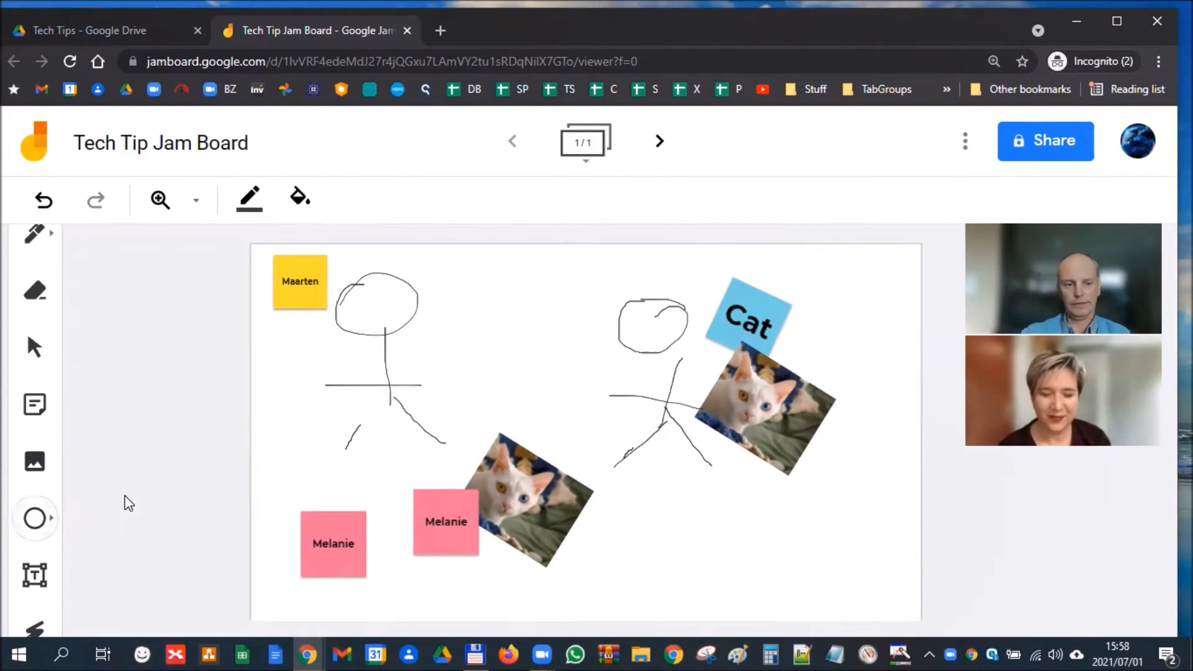
{"action": "left_click", "coordinate": [49, 517]}
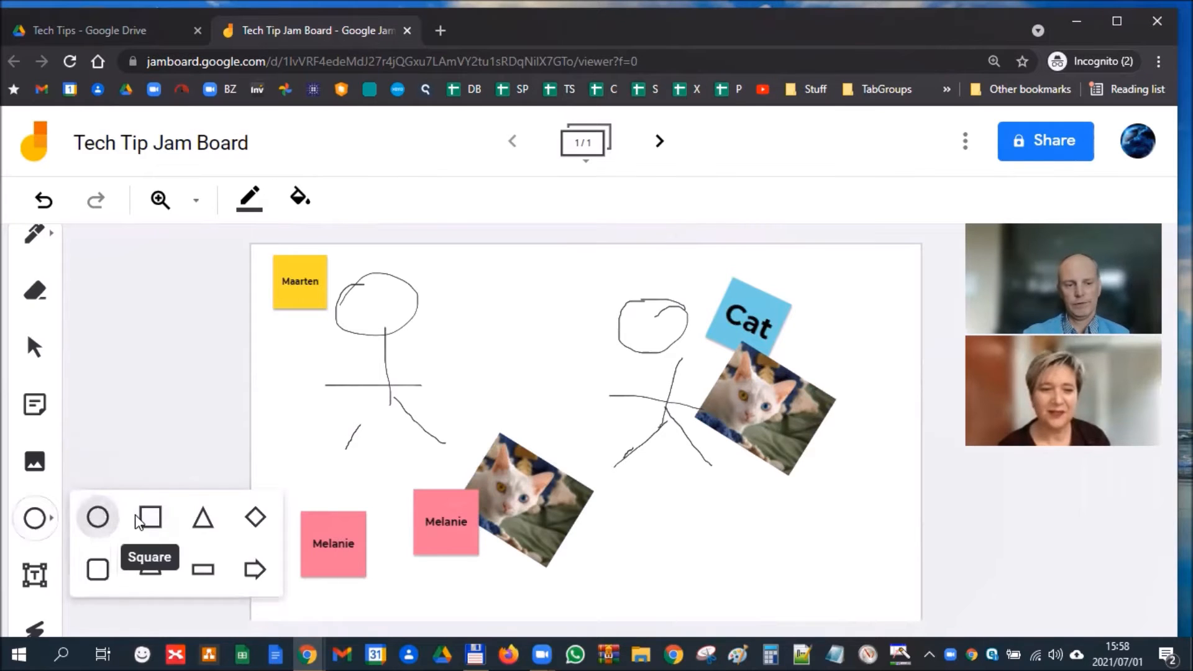
{"action": "left_click", "coordinate": [150, 517]}
{"action": "left_click_drag", "start_coordinate": [546, 267], "coordinate": [597, 286]}
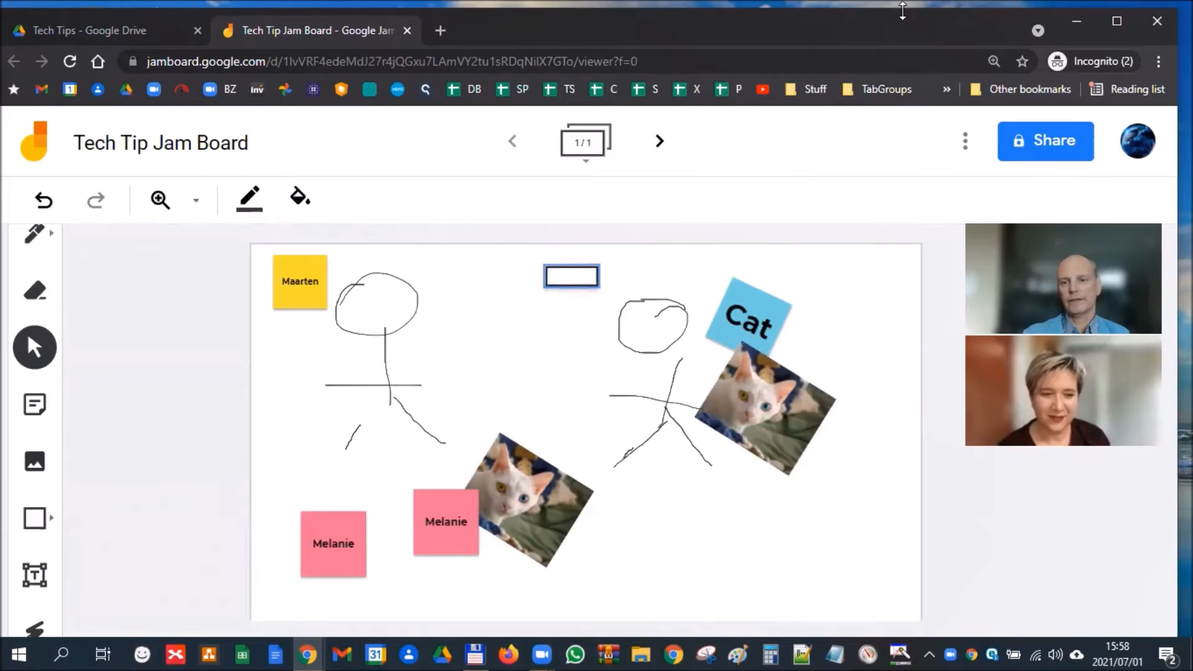
- Maximise the browser window and add a text label with the first person's name beside the first stick figure's head
{"action": "double_click", "coordinate": [966, 14]}
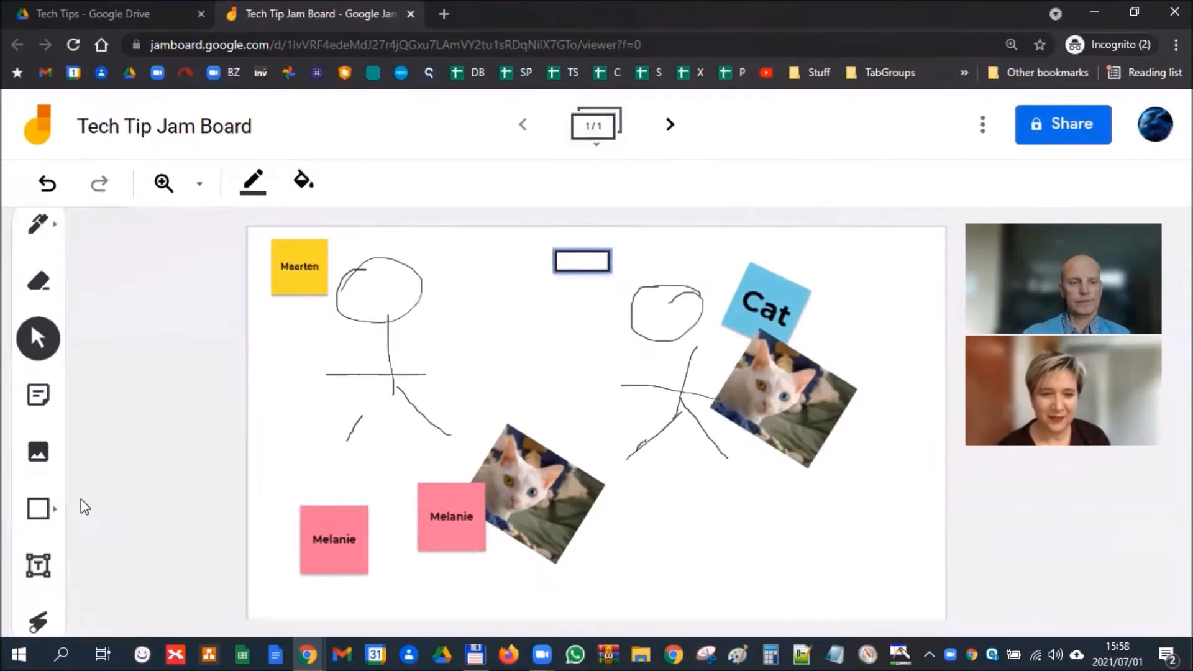
{"action": "left_click", "coordinate": [38, 566]}
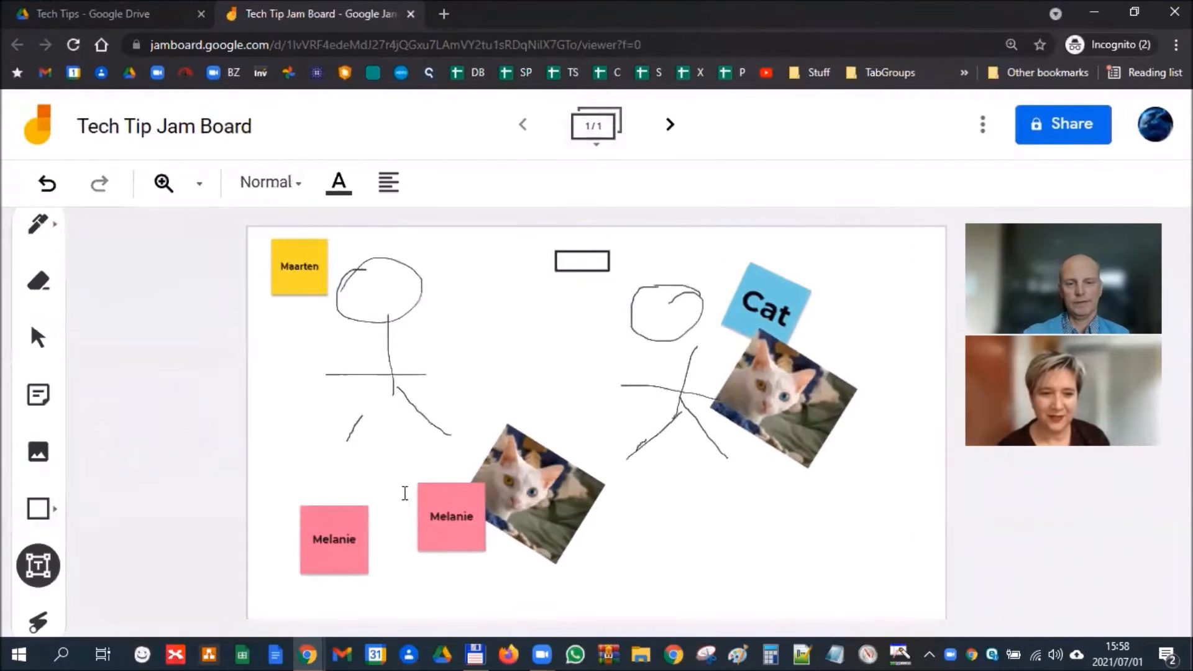
{"action": "left_click", "coordinate": [435, 290]}
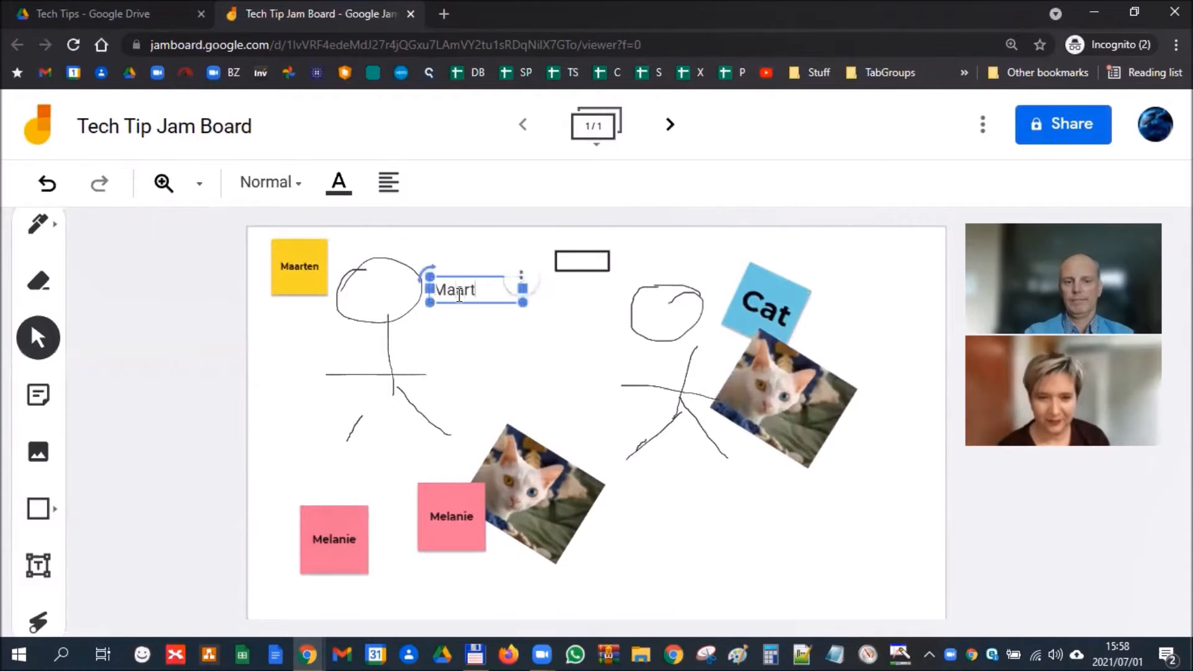
{"action": "left_click", "coordinate": [468, 341]}
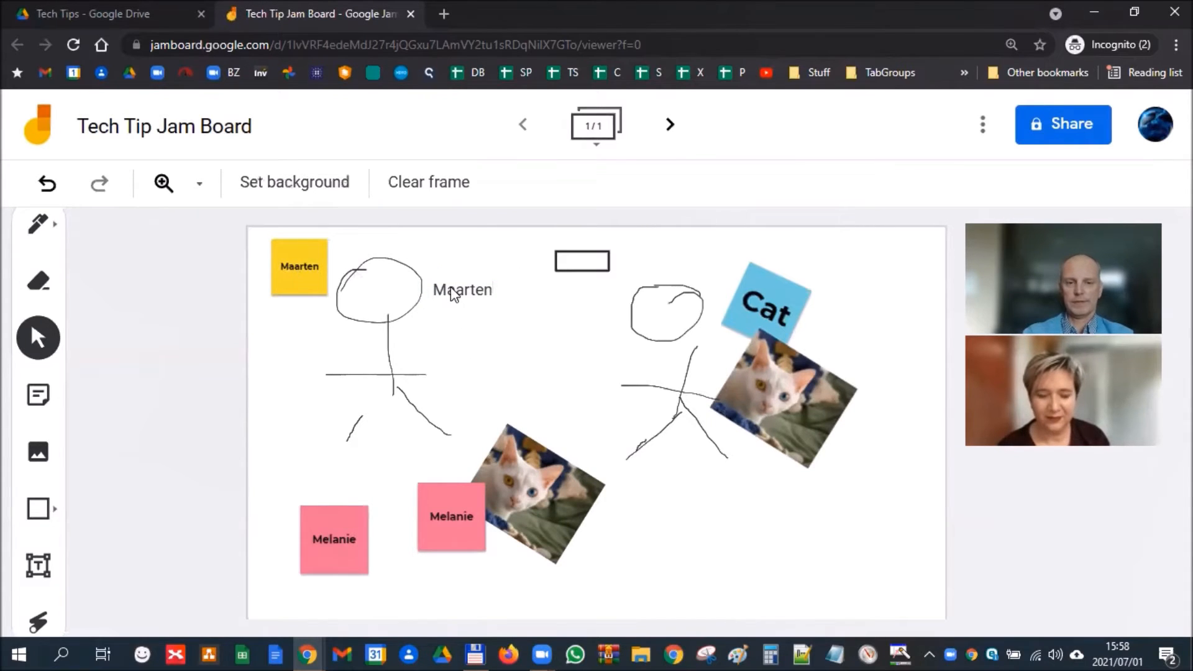
{"action": "left_click_drag", "start_coordinate": [453, 293], "coordinate": [435, 276]}
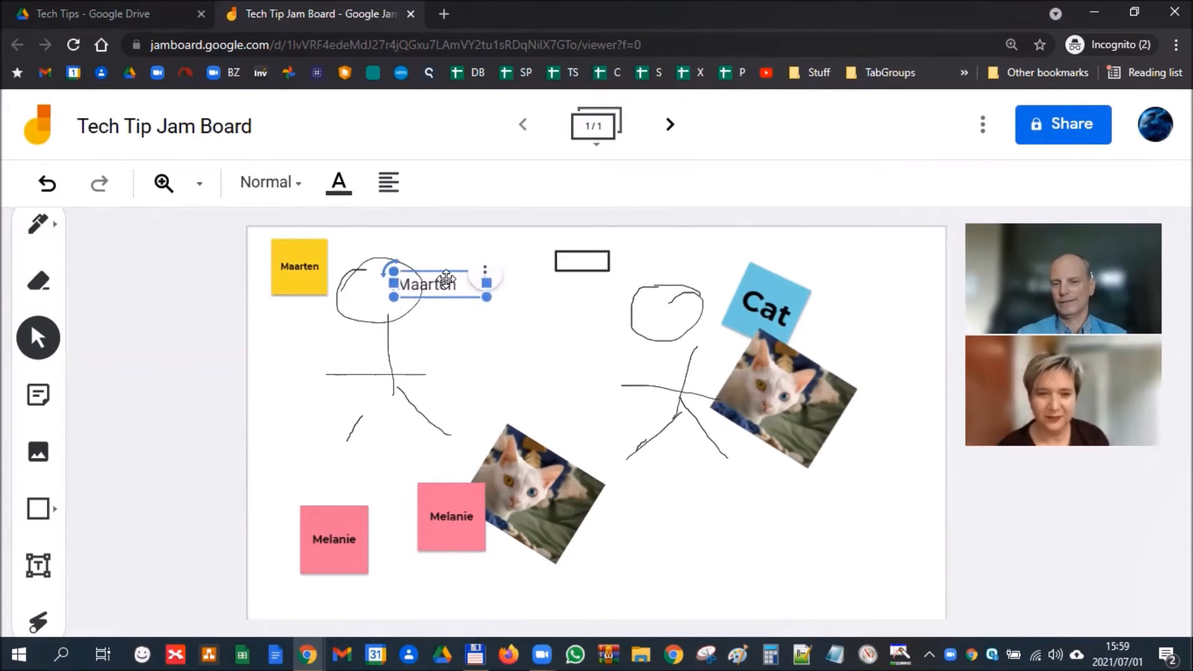
{"action": "left_click_drag", "start_coordinate": [443, 278], "coordinate": [484, 314]}
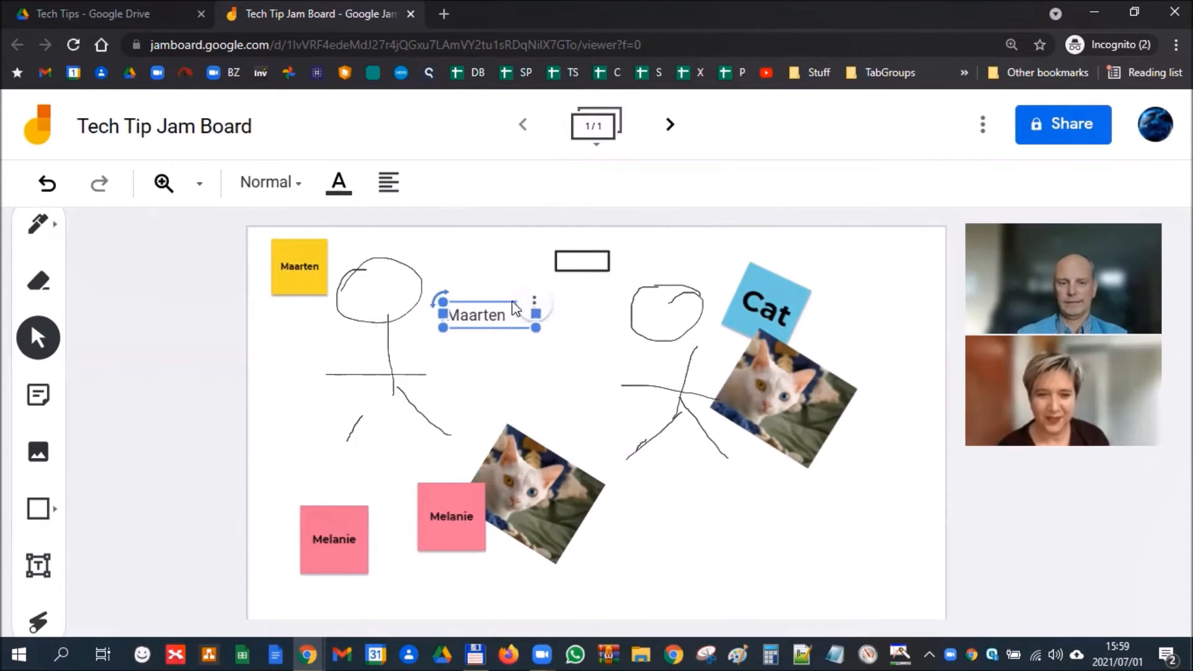
- Duplicate the name text label and place the copy above the second stick figure's head
{"action": "left_click", "coordinate": [534, 307]}
{"action": "left_click", "coordinate": [612, 348]}
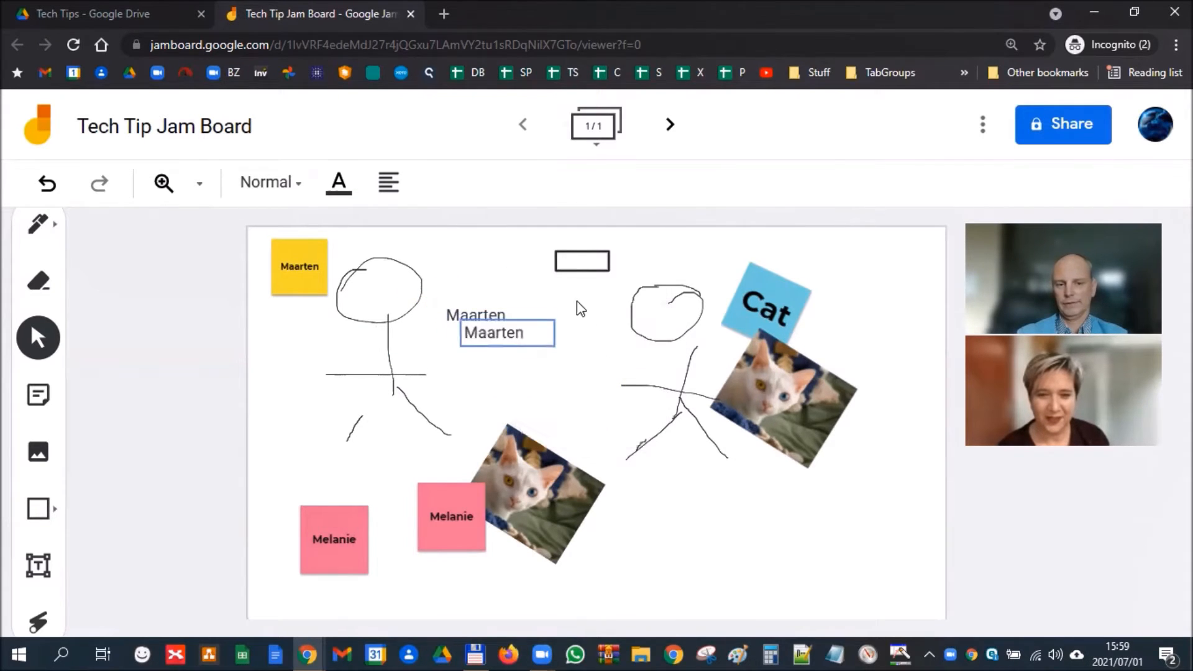
{"action": "left_click_drag", "start_coordinate": [520, 335], "coordinate": [610, 354]}
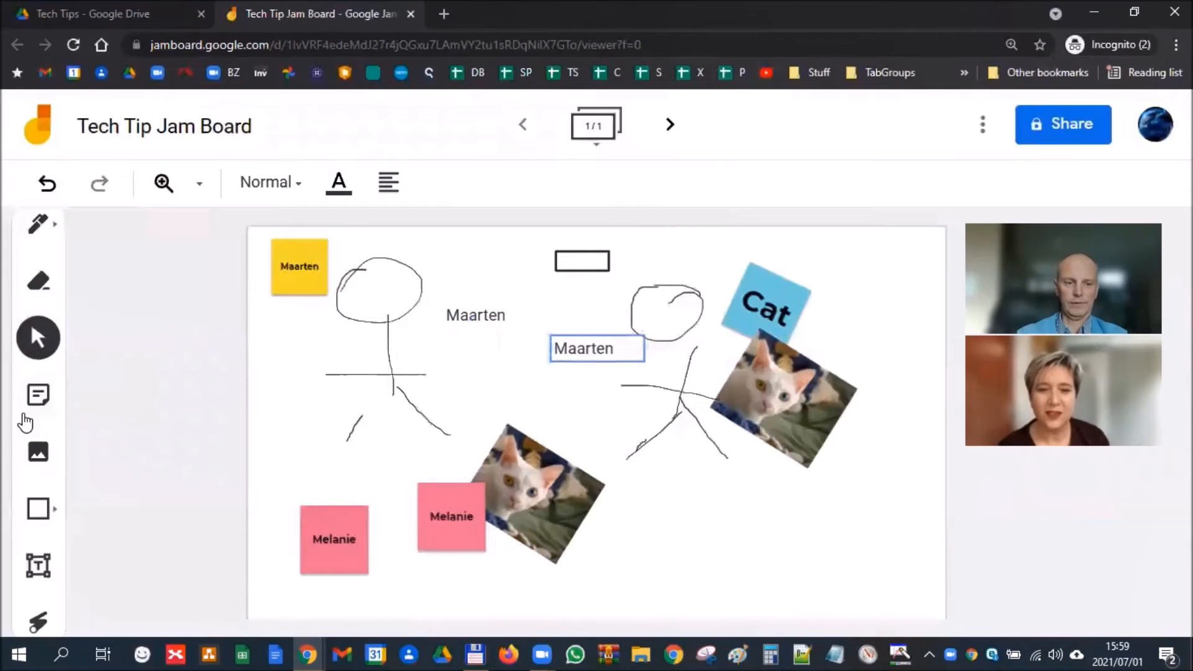
{"action": "left_click", "coordinate": [609, 347]}
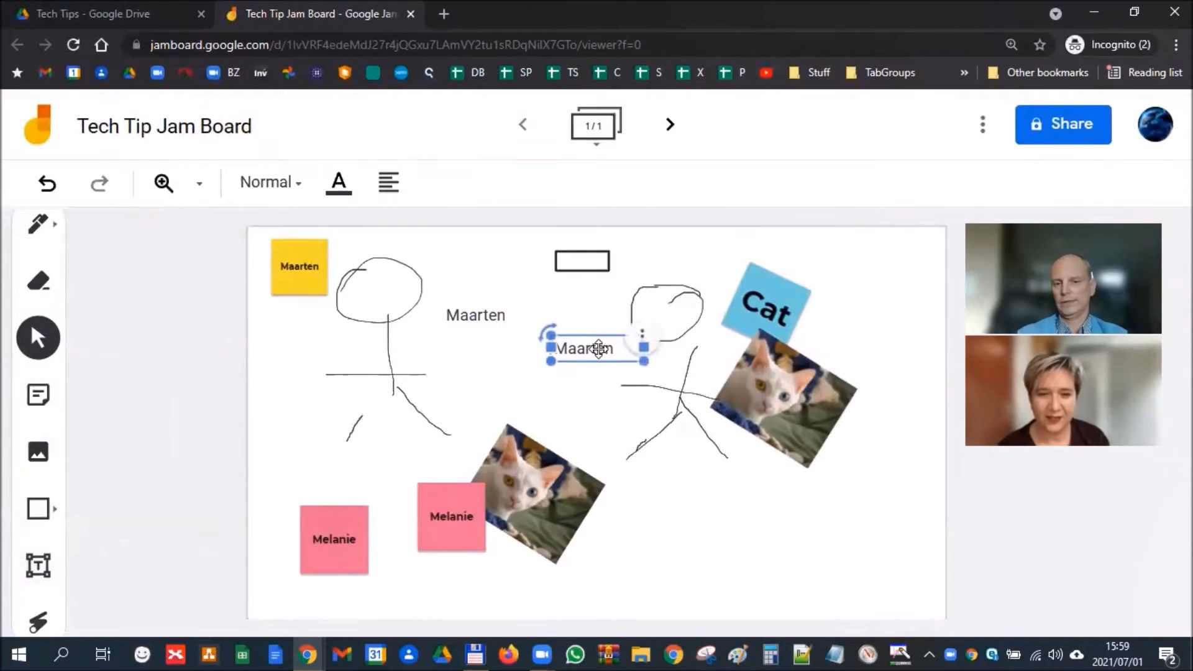
{"action": "left_click_drag", "start_coordinate": [609, 347], "coordinate": [715, 266]}
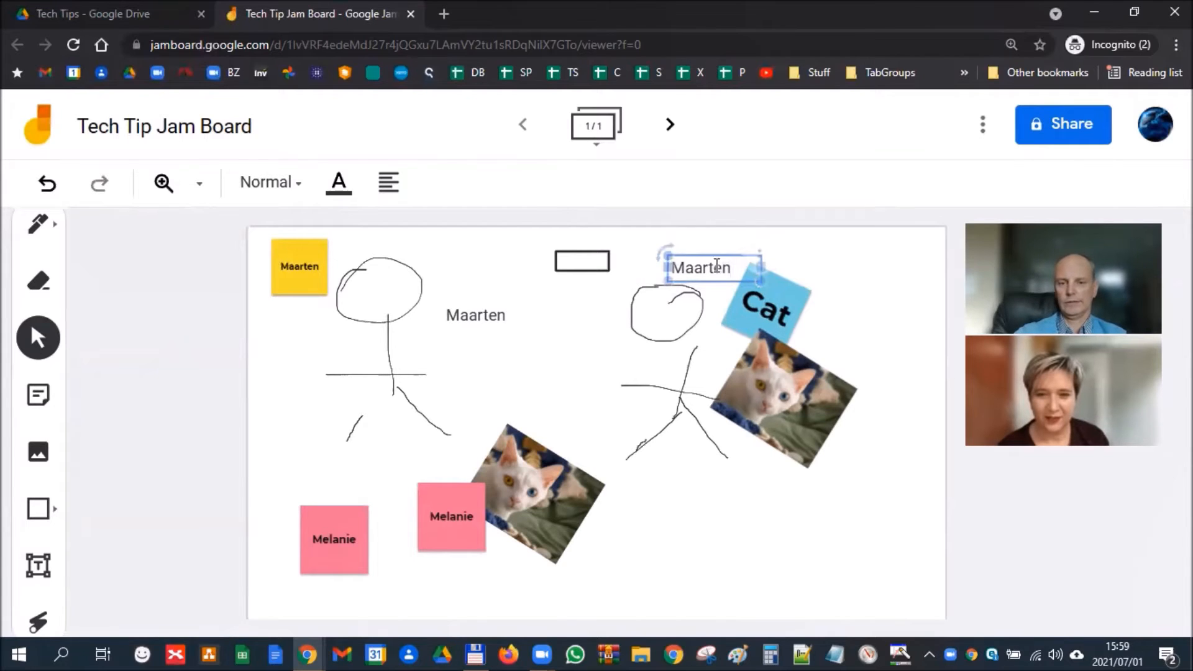
- Replace the copied label's text with the second person's first name and tilt it slightly clockwise
{"action": "double_click", "coordinate": [714, 268]}
{"action": "type", "text": "Melanie"}
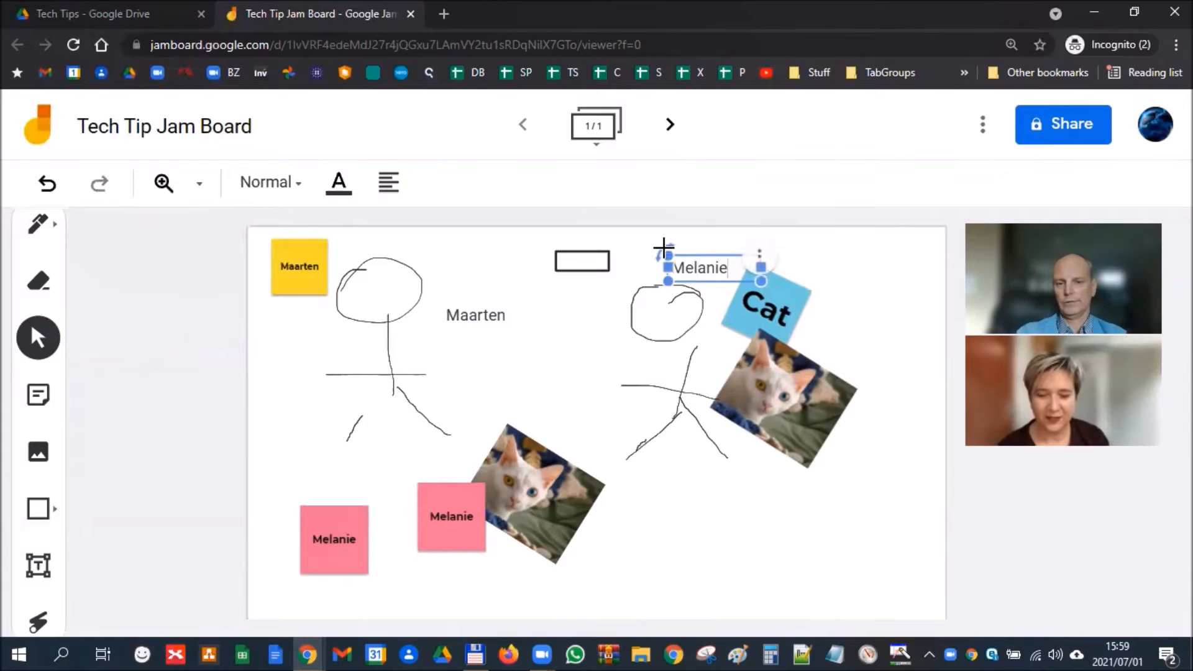
{"action": "mouse_move", "coordinate": [665, 251]}
{"action": "left_mouse_down"}
{"action": "mouse_move", "coordinate": [684, 234]}
{"action": "mouse_move", "coordinate": [647, 245]}
{"action": "left_mouse_up"}
{"action": "left_click", "coordinate": [699, 253]}
{"action": "left_click", "coordinate": [698, 249]}
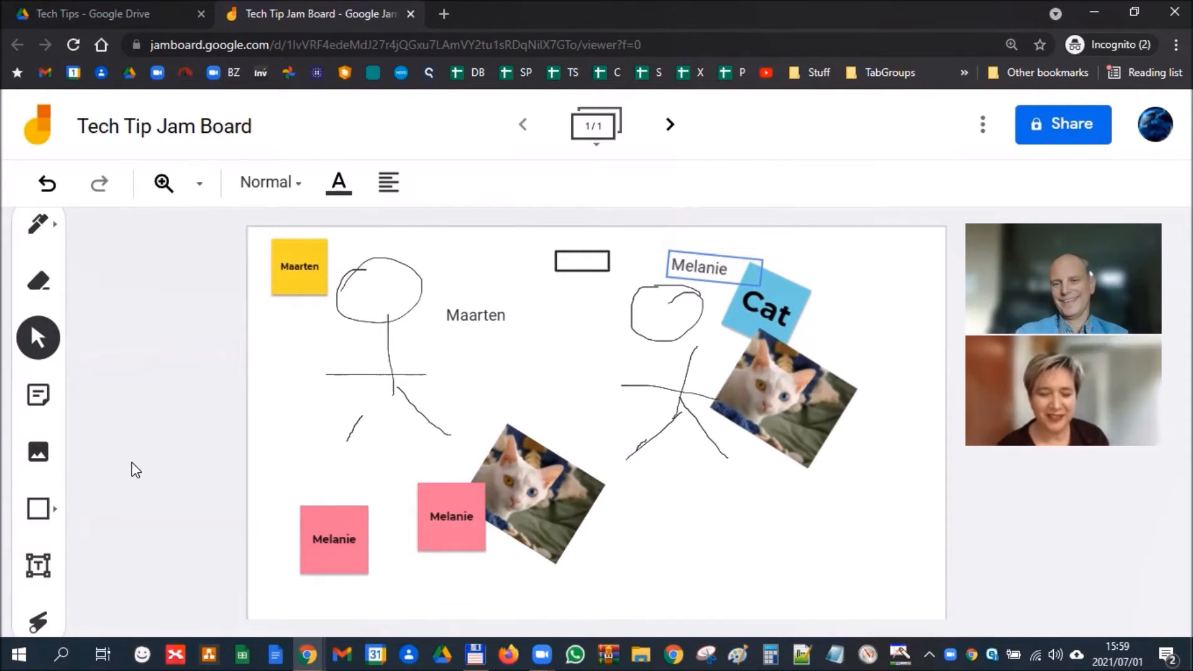
- Trace a laser curve from the first figure's head toward the pink notes, and draw two opposing pen arrows between the figures
{"action": "left_click", "coordinate": [38, 621]}
{"action": "mouse_move", "coordinate": [371, 301]}
{"action": "left_mouse_down"}
{"action": "mouse_move", "coordinate": [416, 470]}
{"action": "mouse_move", "coordinate": [431, 467]}
{"action": "left_mouse_up"}
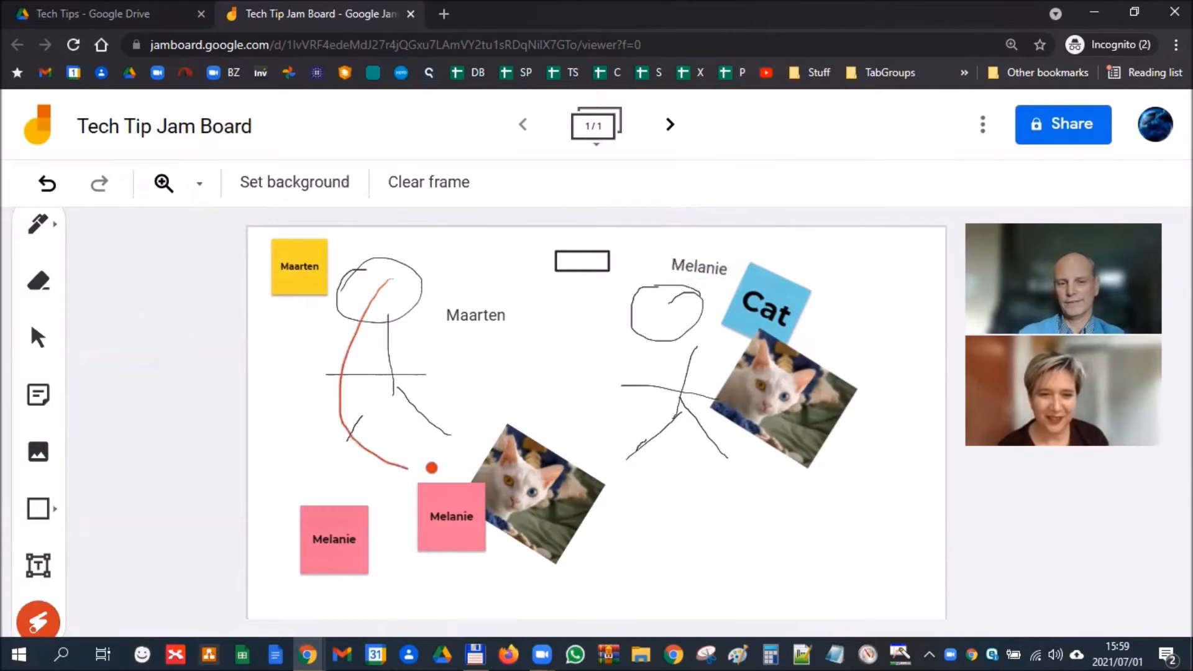
{"action": "left_click", "coordinate": [38, 224]}
{"action": "mouse_move", "coordinate": [398, 286]}
{"action": "left_mouse_down"}
{"action": "mouse_move", "coordinate": [562, 332]}
{"action": "mouse_move", "coordinate": [533, 347]}
{"action": "left_mouse_up"}
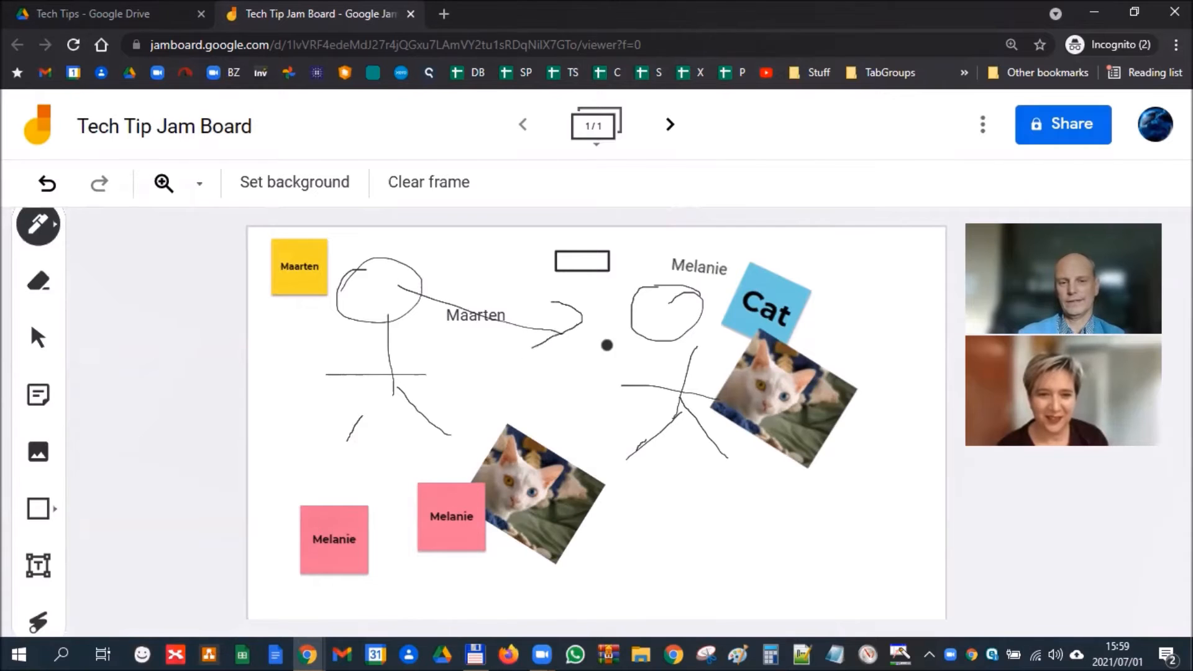
{"action": "mouse_move", "coordinate": [612, 345]}
{"action": "left_mouse_down"}
{"action": "mouse_move", "coordinate": [480, 366]}
{"action": "mouse_move", "coordinate": [493, 380]}
{"action": "left_mouse_up"}
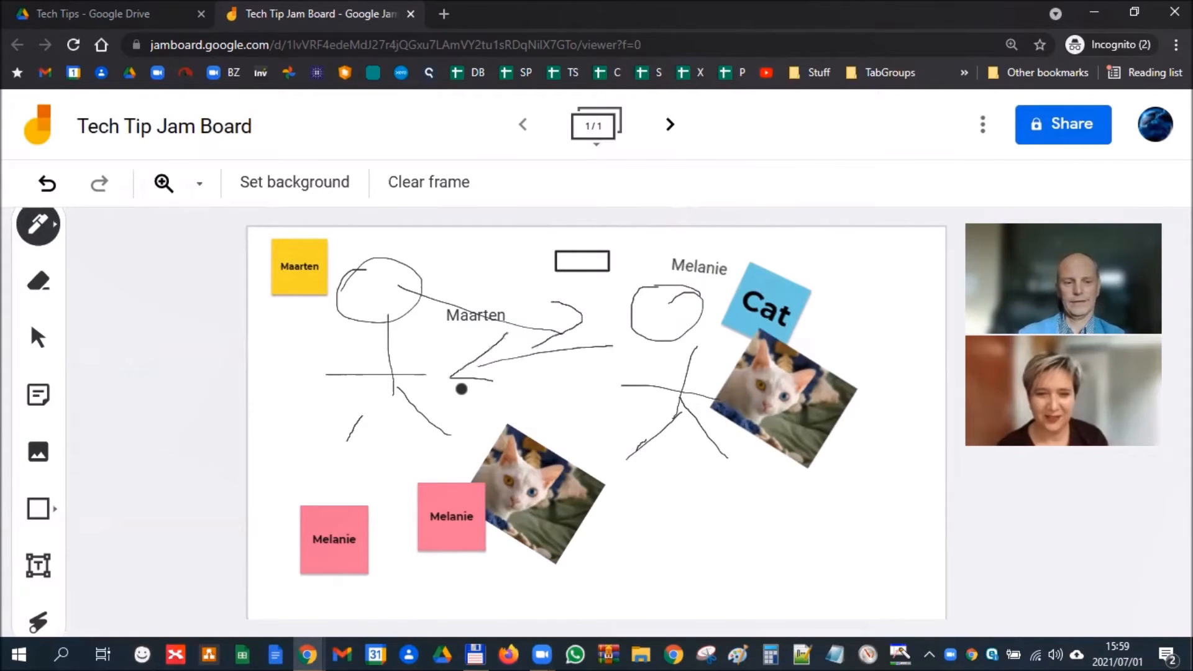
- Trace a laser arrow from the first figure's head to the second figure's head, plus a laser stroke below the second figure
{"action": "left_click", "coordinate": [38, 621]}
{"action": "mouse_move", "coordinate": [398, 287]}
{"action": "left_mouse_down"}
{"action": "mouse_move", "coordinate": [610, 261]}
{"action": "mouse_move", "coordinate": [632, 348]}
{"action": "left_mouse_up"}
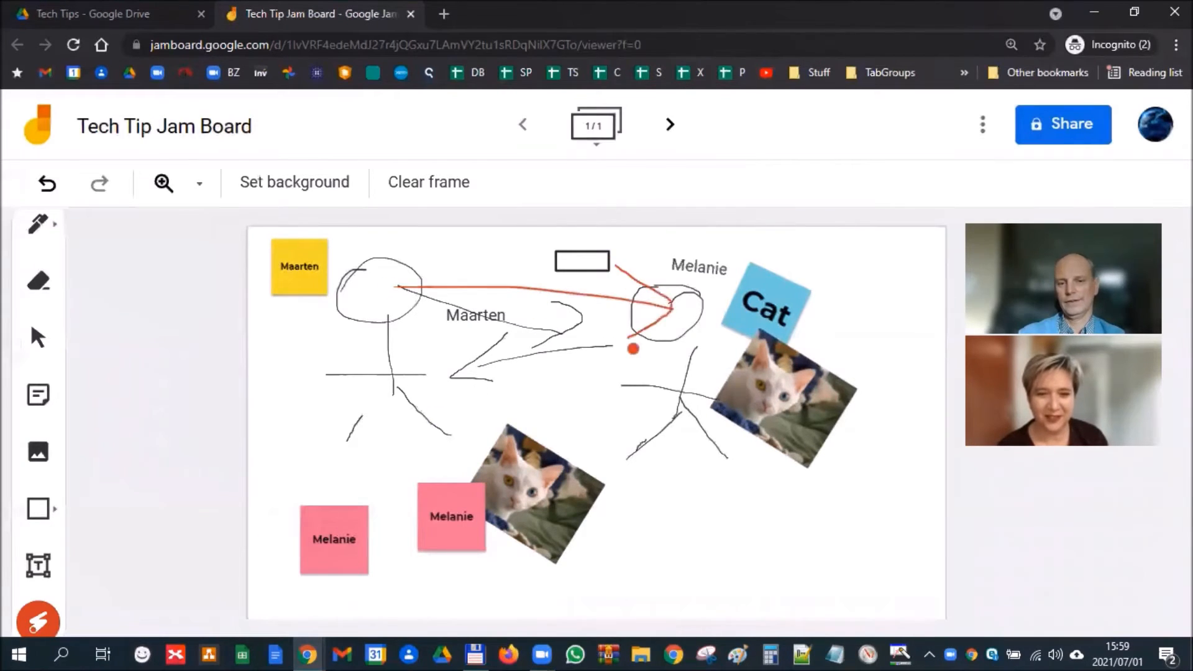
{"action": "mouse_move", "coordinate": [798, 504]}
{"action": "left_mouse_down"}
{"action": "mouse_move", "coordinate": [774, 502]}
{"action": "mouse_move", "coordinate": [657, 379]}
{"action": "mouse_move", "coordinate": [665, 445]}
{"action": "left_mouse_up"}
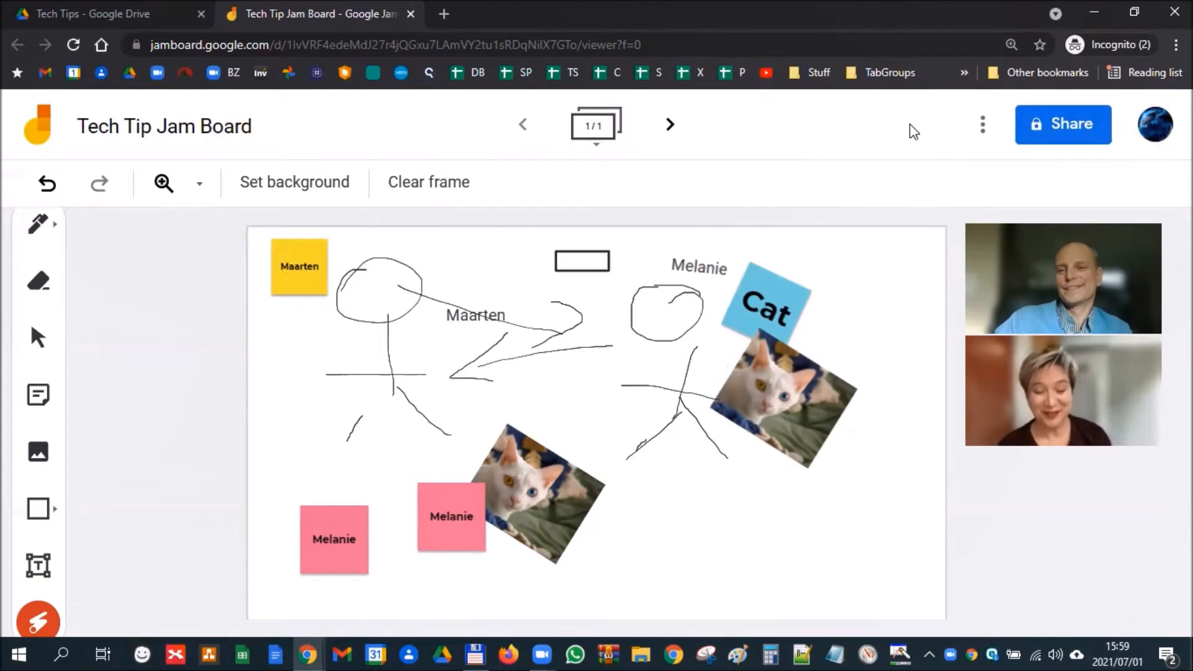
- Share the jam with anyone with the link as Editor, copy the link, and close the sharing settings
{"action": "left_click", "coordinate": [1060, 122]}
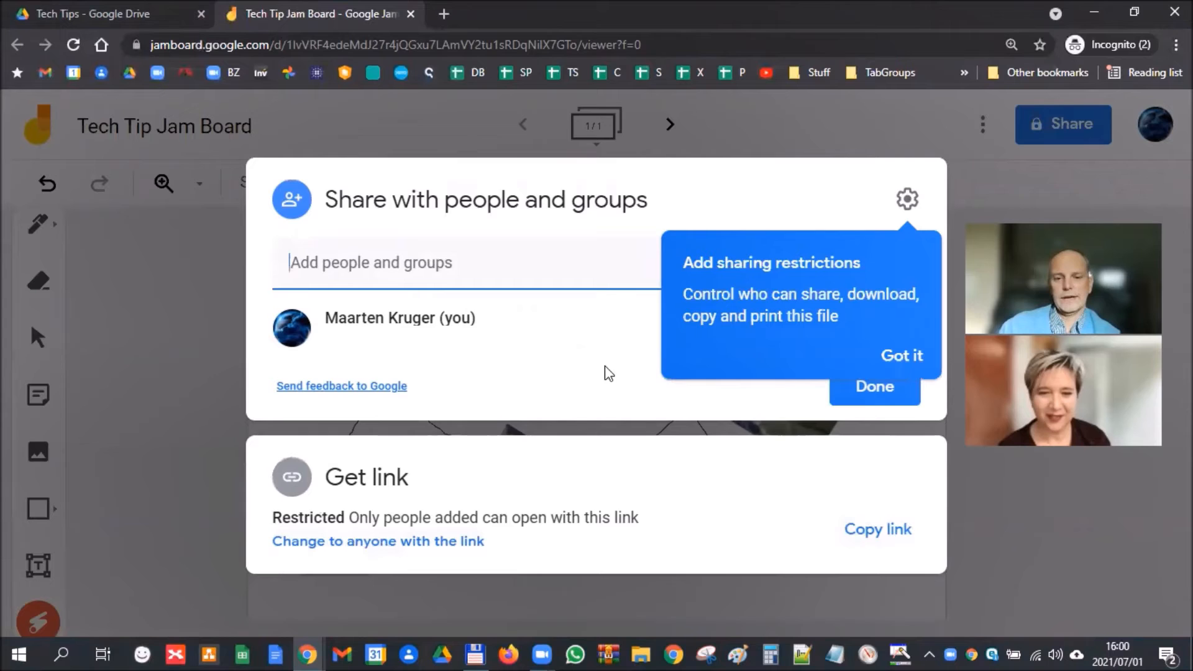
{"action": "left_click", "coordinate": [329, 541]}
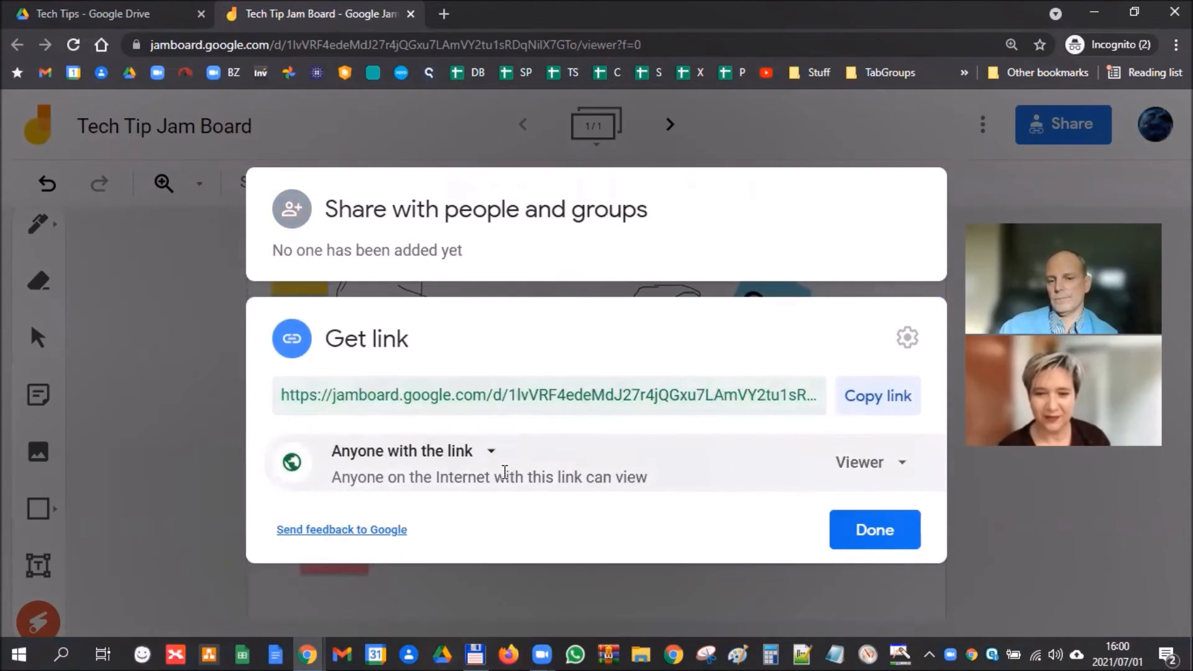
{"action": "left_click", "coordinate": [905, 464]}
{"action": "left_click", "coordinate": [907, 409]}
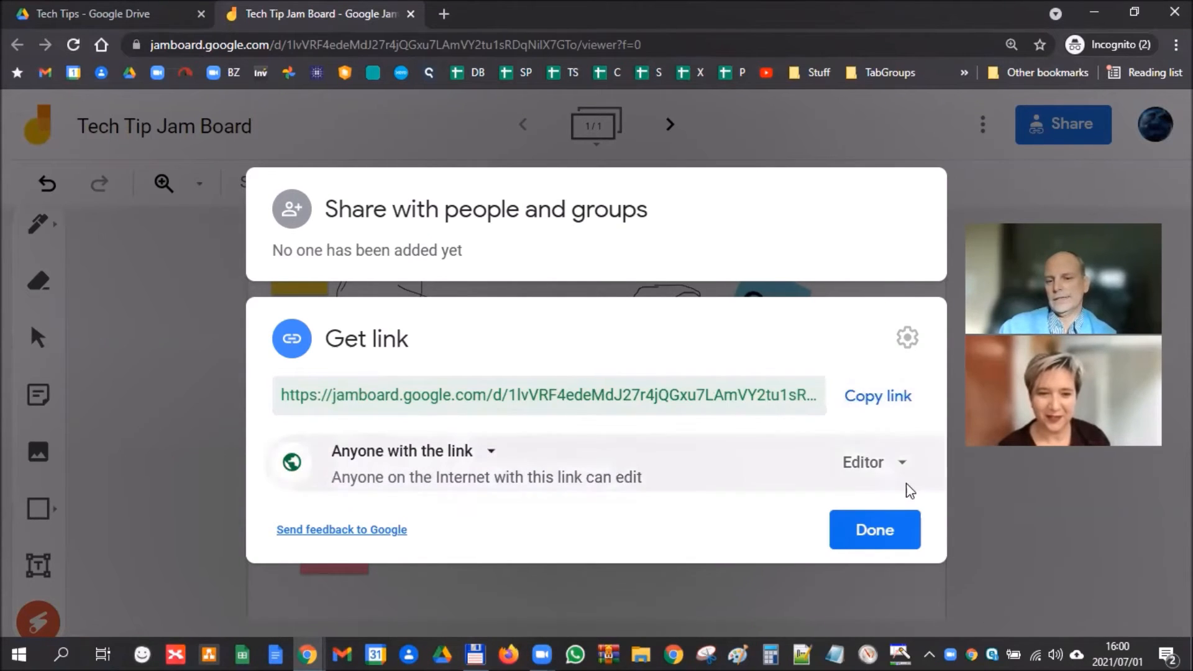
{"action": "left_click", "coordinate": [895, 408]}
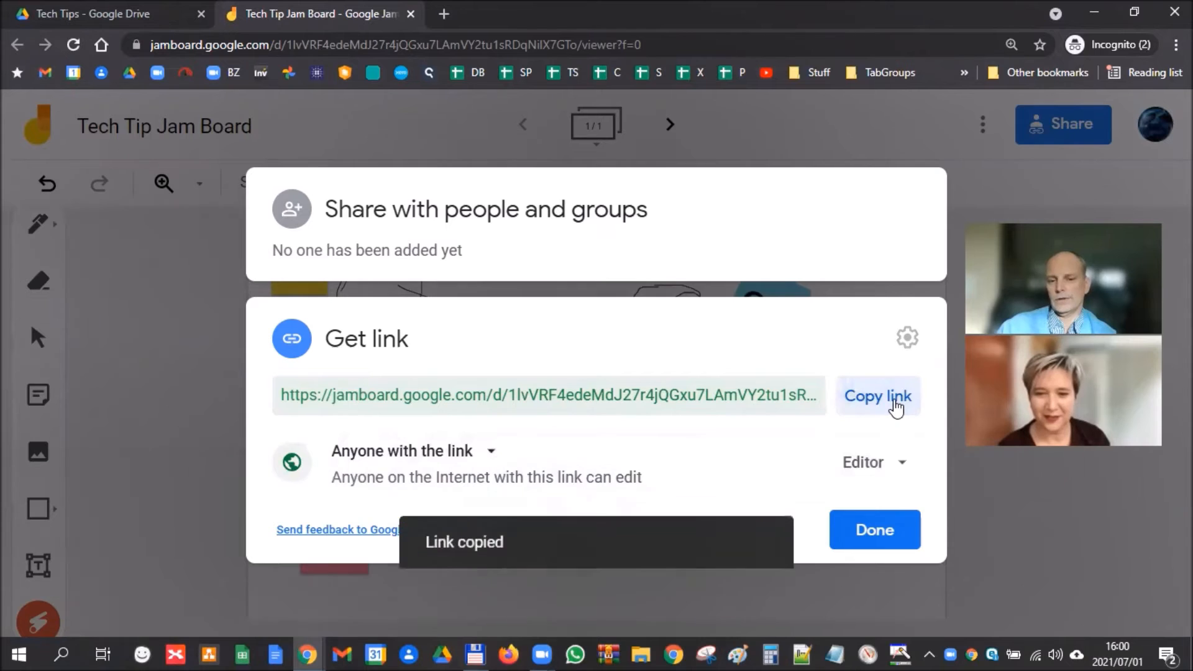
{"action": "left_click", "coordinate": [876, 532]}
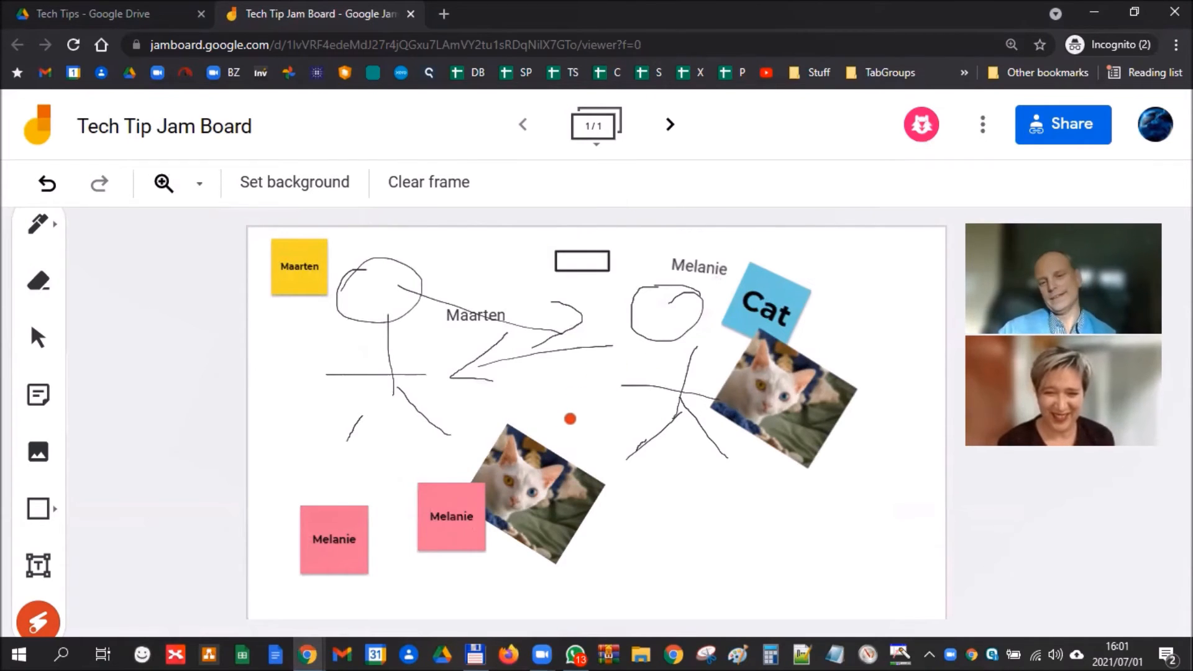
- Trace laser strokes on the shared frame, below the arrows and around the lower cat picture
{"action": "left_click_drag", "start_coordinate": [634, 371], "coordinate": [677, 509]}
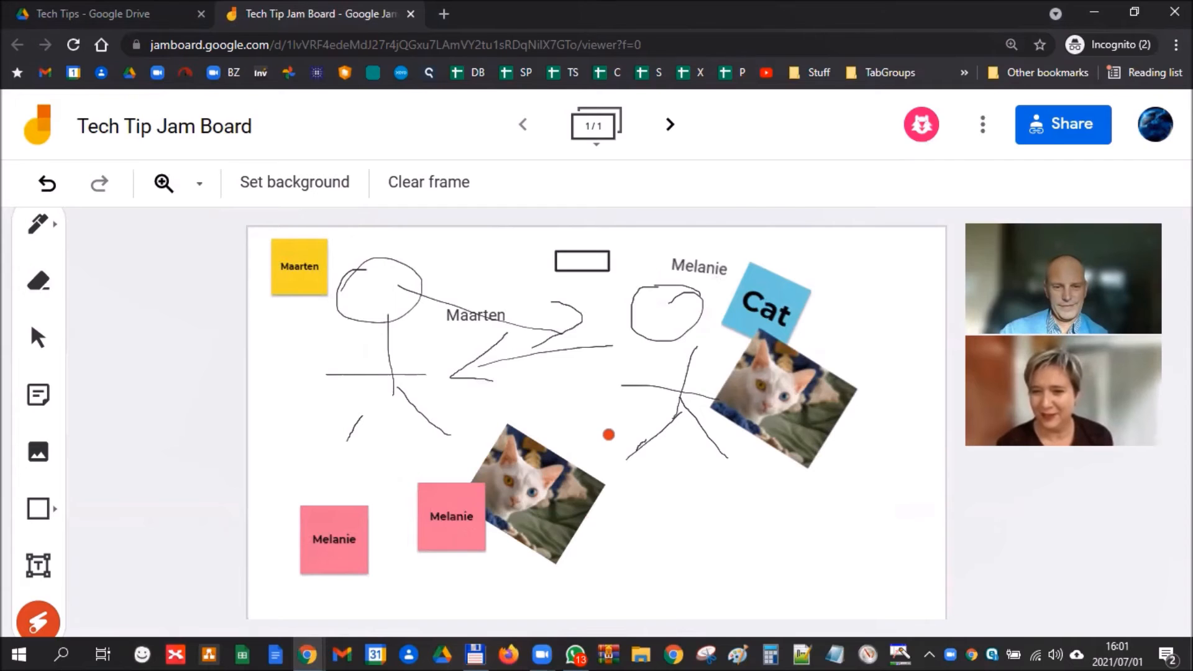
{"action": "mouse_move", "coordinate": [297, 386]}
{"action": "left_mouse_down"}
{"action": "mouse_move", "coordinate": [341, 445]}
{"action": "mouse_move", "coordinate": [285, 397]}
{"action": "left_mouse_up"}
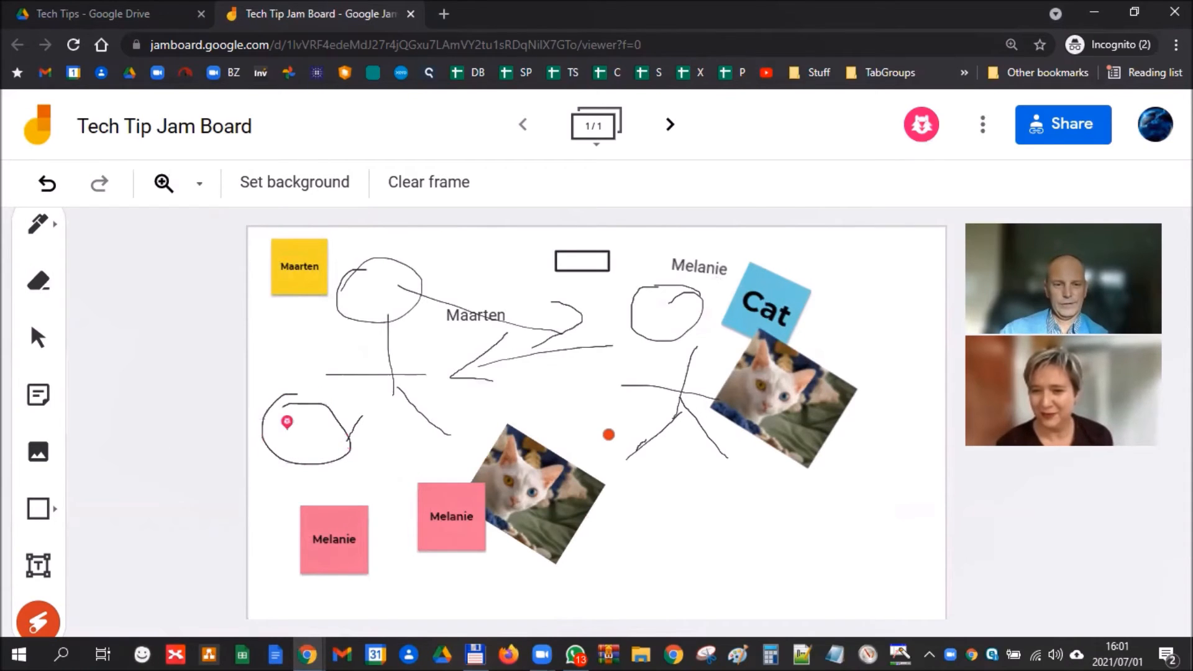
{"action": "left_click_drag", "start_coordinate": [489, 353], "coordinate": [503, 533]}
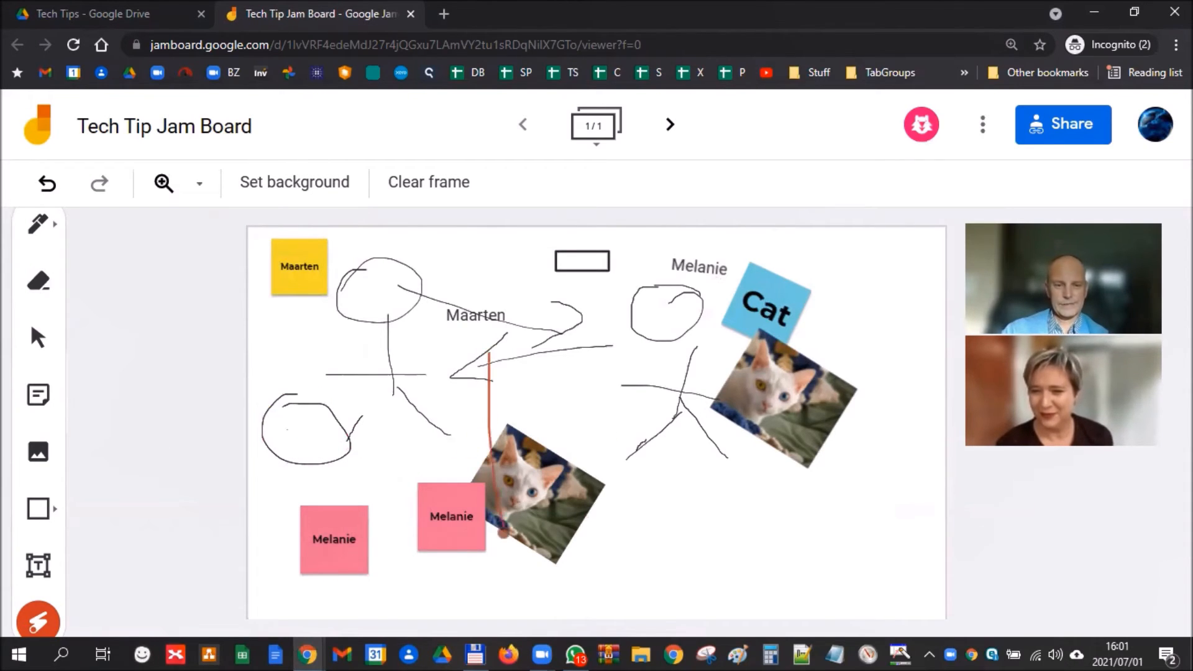
- Trace laser strokes across the area between the two arrows and the second figure on the shared frame
{"action": "left_click_drag", "start_coordinate": [474, 389], "coordinate": [684, 433]}
{"action": "left_click_drag", "start_coordinate": [606, 336], "coordinate": [624, 506]}
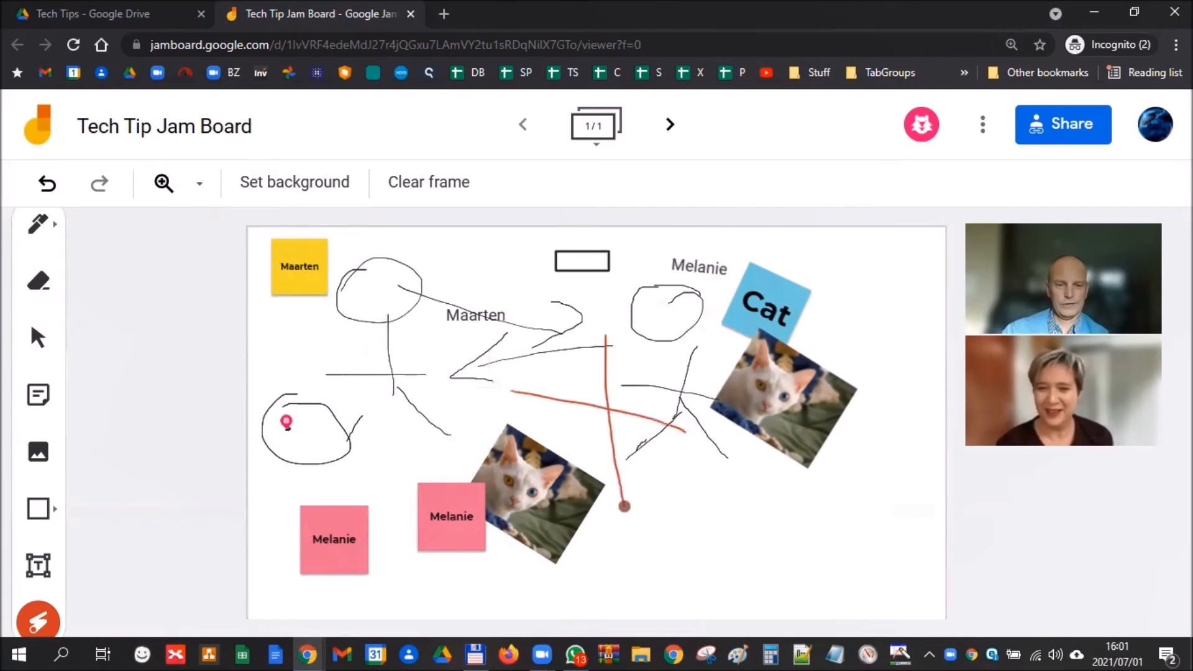
{"action": "mouse_move", "coordinate": [550, 339]}
{"action": "left_mouse_down"}
{"action": "mouse_move", "coordinate": [550, 422]}
{"action": "mouse_move", "coordinate": [611, 408]}
{"action": "left_mouse_up"}
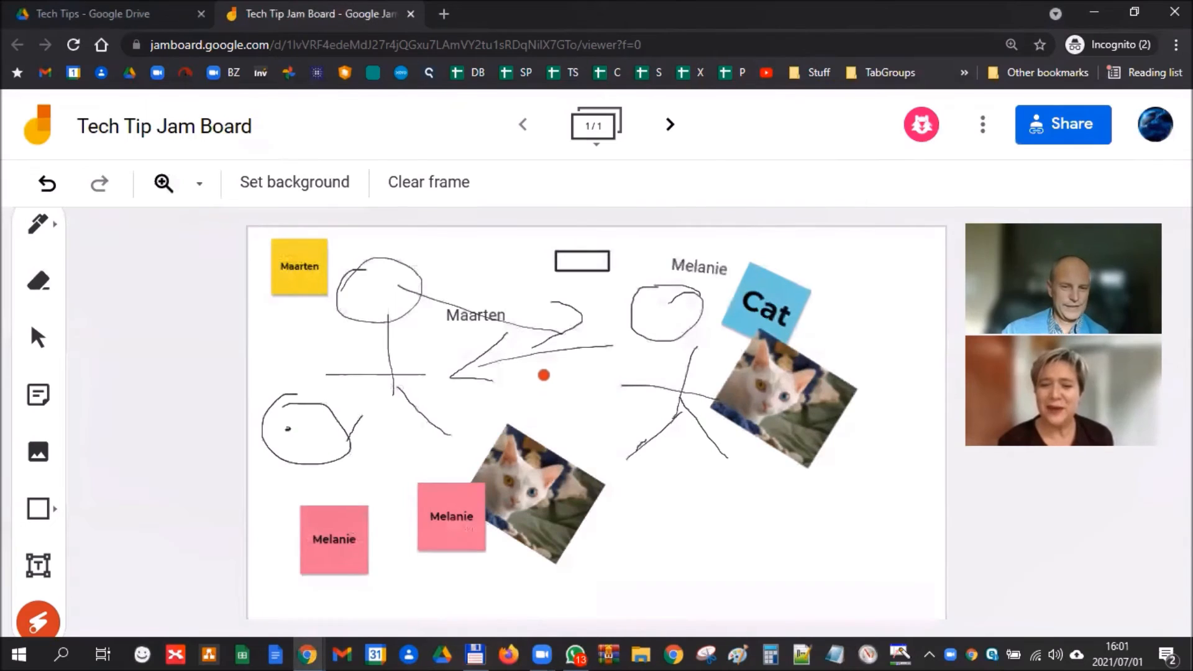
{"action": "mouse_move", "coordinate": [543, 376]}
{"action": "left_mouse_down"}
{"action": "mouse_move", "coordinate": [612, 386]}
{"action": "mouse_move", "coordinate": [626, 309]}
{"action": "mouse_move", "coordinate": [589, 580]}
{"action": "mouse_move", "coordinate": [473, 553]}
{"action": "mouse_move", "coordinate": [706, 346]}
{"action": "mouse_move", "coordinate": [599, 354]}
{"action": "mouse_move", "coordinate": [794, 503]}
{"action": "mouse_move", "coordinate": [839, 252]}
{"action": "mouse_move", "coordinate": [823, 317]}
{"action": "mouse_move", "coordinate": [828, 306]}
{"action": "mouse_move", "coordinate": [749, 280]}
{"action": "mouse_move", "coordinate": [754, 514]}
{"action": "mouse_move", "coordinate": [673, 475]}
{"action": "mouse_move", "coordinate": [620, 323]}
{"action": "mouse_move", "coordinate": [802, 571]}
{"action": "mouse_move", "coordinate": [612, 311]}
{"action": "mouse_move", "coordinate": [647, 389]}
{"action": "mouse_move", "coordinate": [647, 541]}
{"action": "mouse_move", "coordinate": [666, 336]}
{"action": "mouse_move", "coordinate": [770, 581]}
{"action": "mouse_move", "coordinate": [671, 267]}
{"action": "mouse_move", "coordinate": [857, 463]}
{"action": "mouse_move", "coordinate": [788, 517]}
{"action": "mouse_move", "coordinate": [680, 357]}
{"action": "mouse_move", "coordinate": [690, 551]}
{"action": "mouse_move", "coordinate": [682, 442]}
{"action": "mouse_move", "coordinate": [619, 523]}
{"action": "mouse_move", "coordinate": [676, 356]}
{"action": "left_mouse_up"}
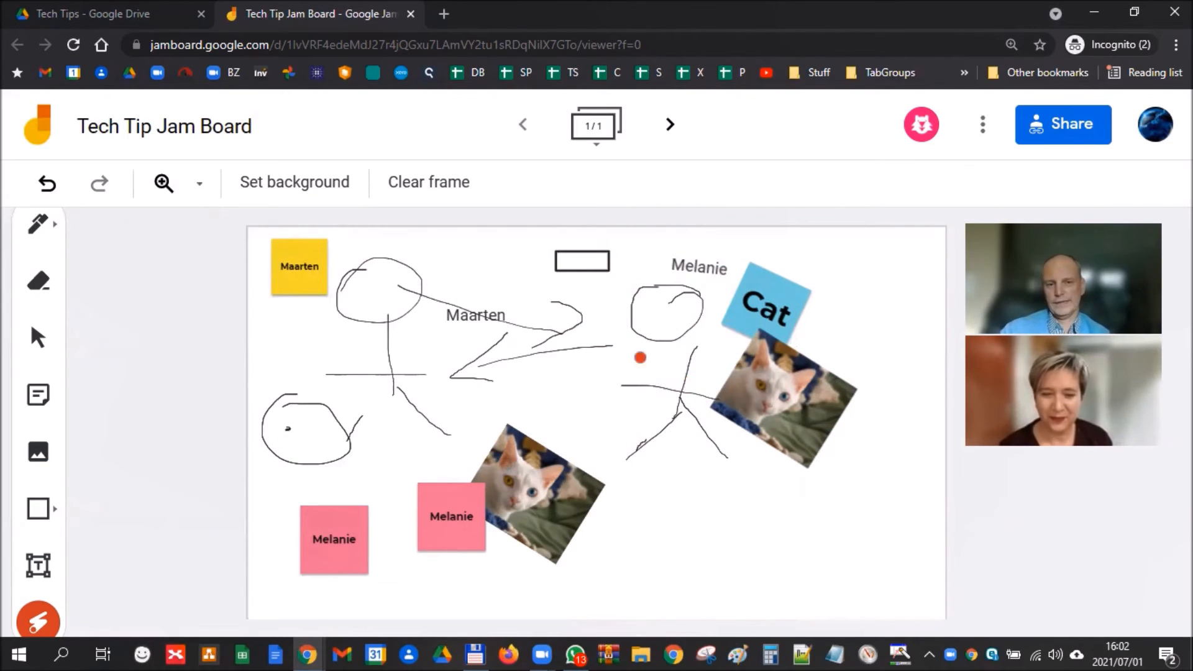
- Apply the solid blue background to the frame, and undo the background change
{"action": "left_click", "coordinate": [289, 184]}
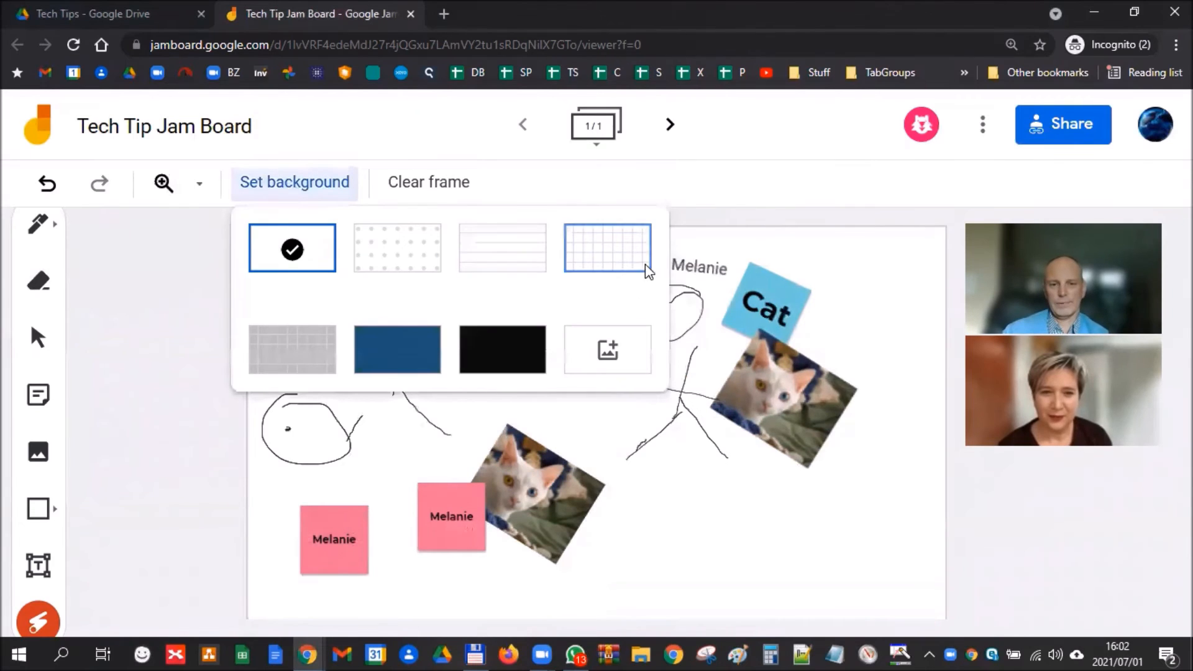
{"action": "left_click", "coordinate": [396, 355]}
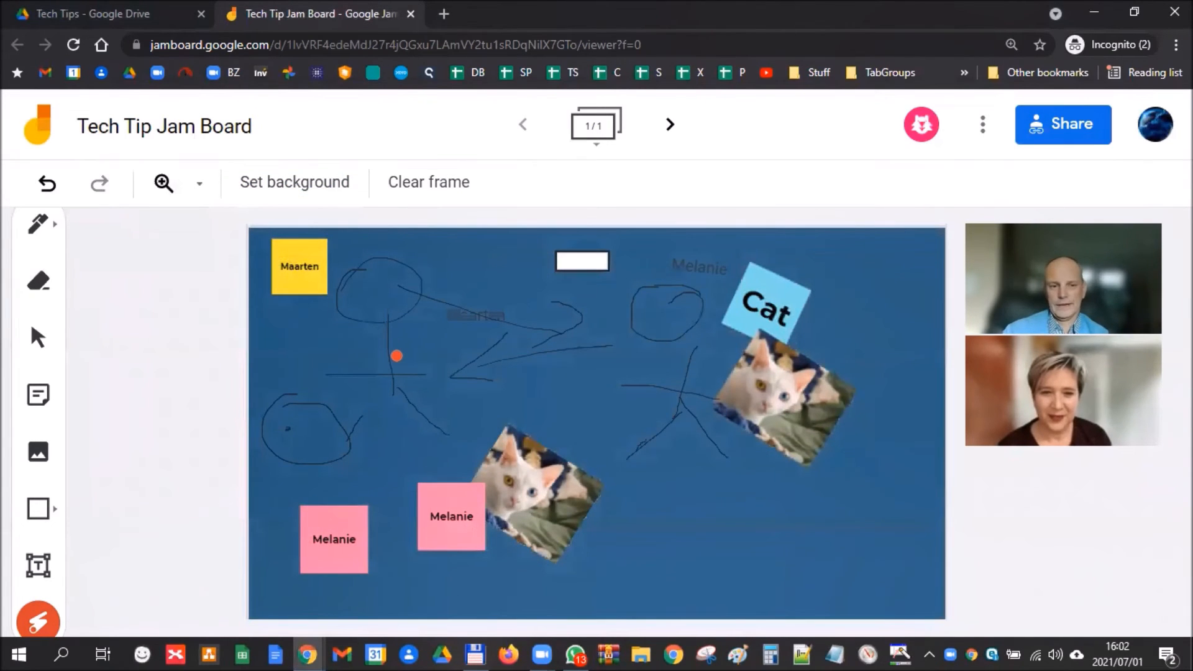
{"action": "key", "text": "ctrl+z"}
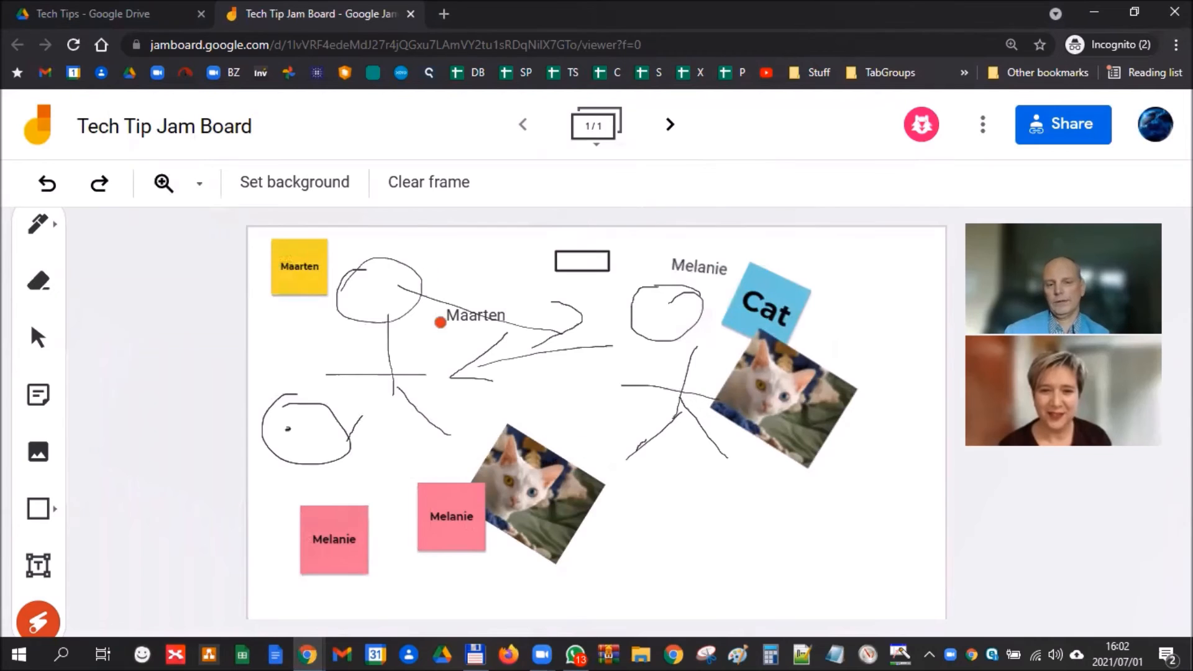
- Add two new frames after the first, and draw a freehand pen scribble on each
{"action": "left_click", "coordinate": [37, 224]}
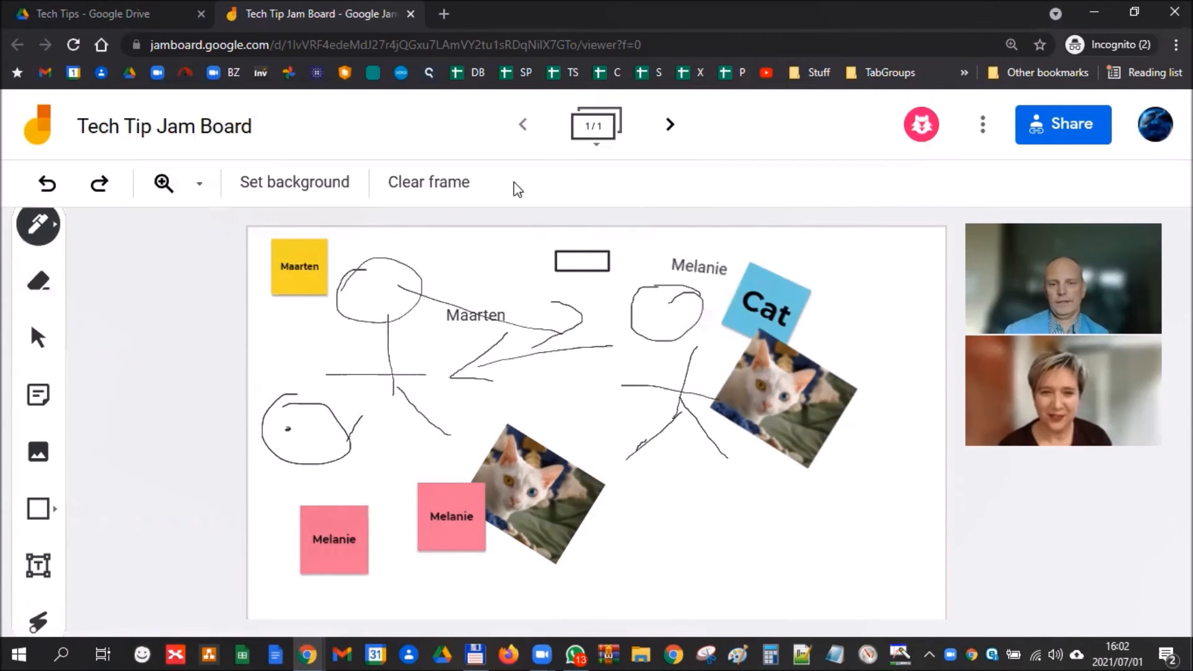
{"action": "left_click", "coordinate": [670, 124]}
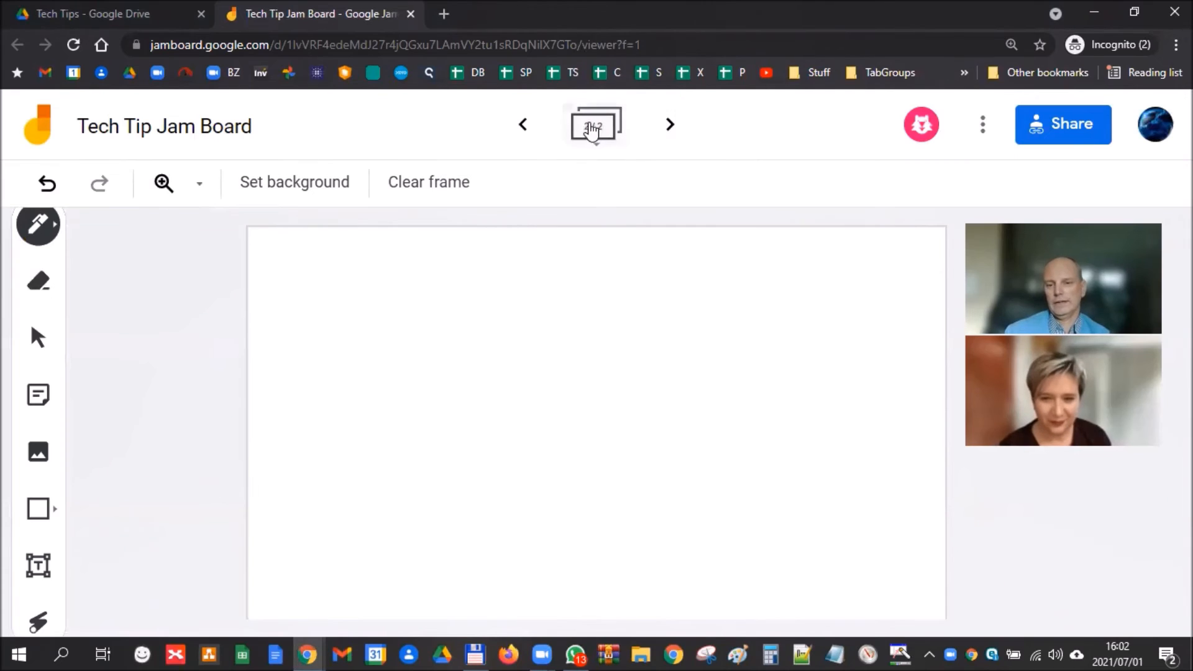
{"action": "mouse_move", "coordinate": [335, 291]}
{"action": "left_mouse_down"}
{"action": "mouse_move", "coordinate": [603, 429]}
{"action": "mouse_move", "coordinate": [484, 359]}
{"action": "mouse_move", "coordinate": [623, 487]}
{"action": "mouse_move", "coordinate": [449, 444]}
{"action": "left_mouse_up"}
{"action": "left_click", "coordinate": [671, 128]}
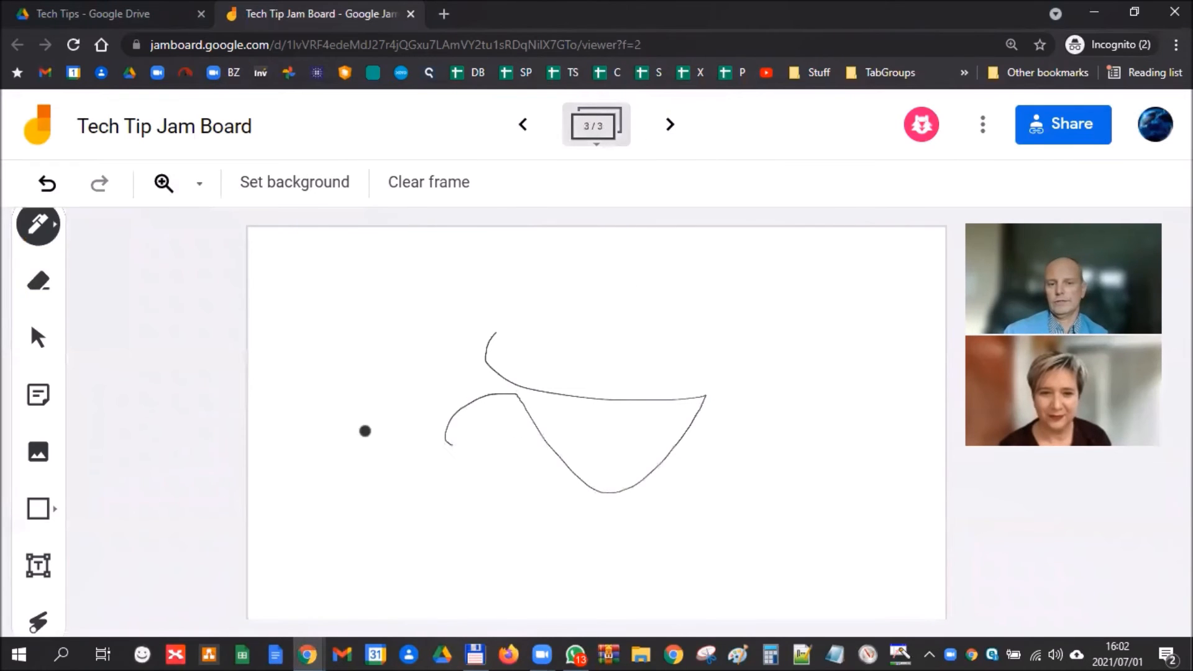
- Look through the three frames in the frame overview, duplicate frame 1, and open the copy
{"action": "left_click", "coordinate": [597, 143]}
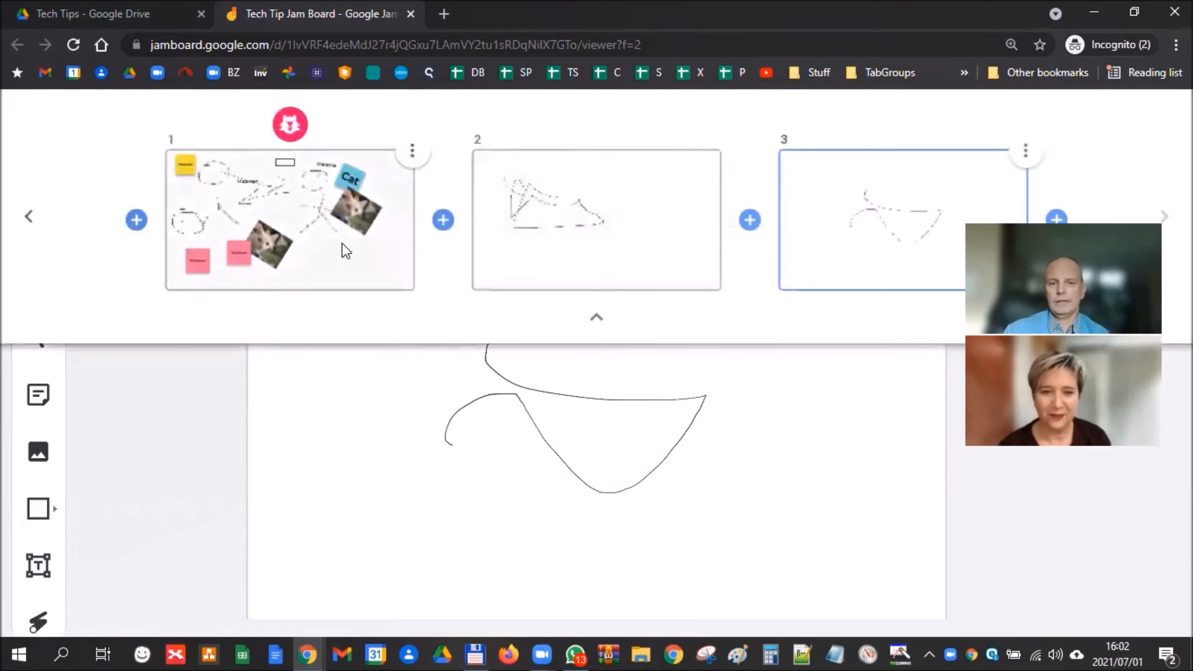
{"action": "left_click", "coordinate": [271, 194]}
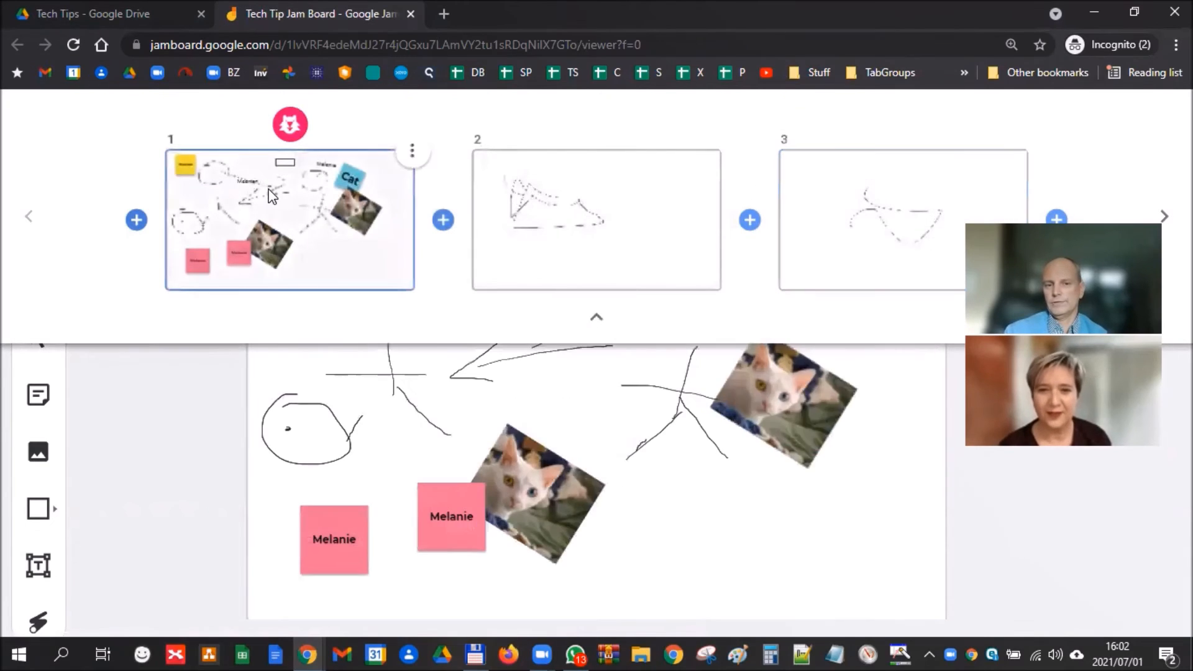
{"action": "left_click", "coordinate": [527, 208]}
{"action": "left_click", "coordinate": [819, 212]}
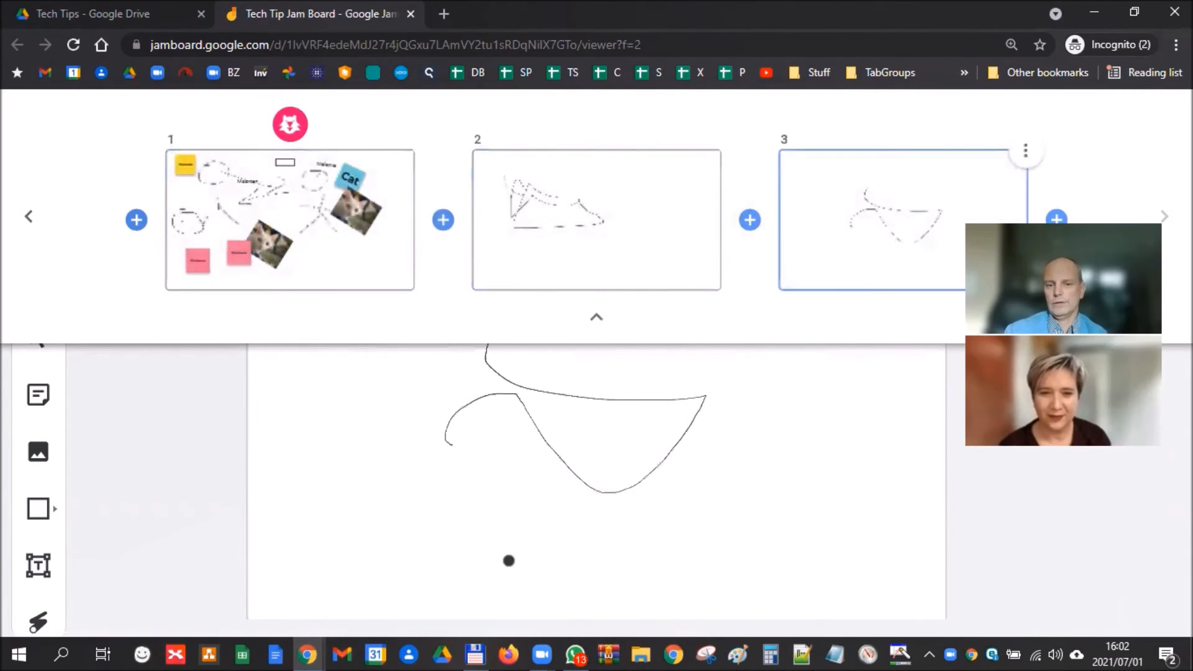
{"action": "left_click", "coordinate": [315, 236]}
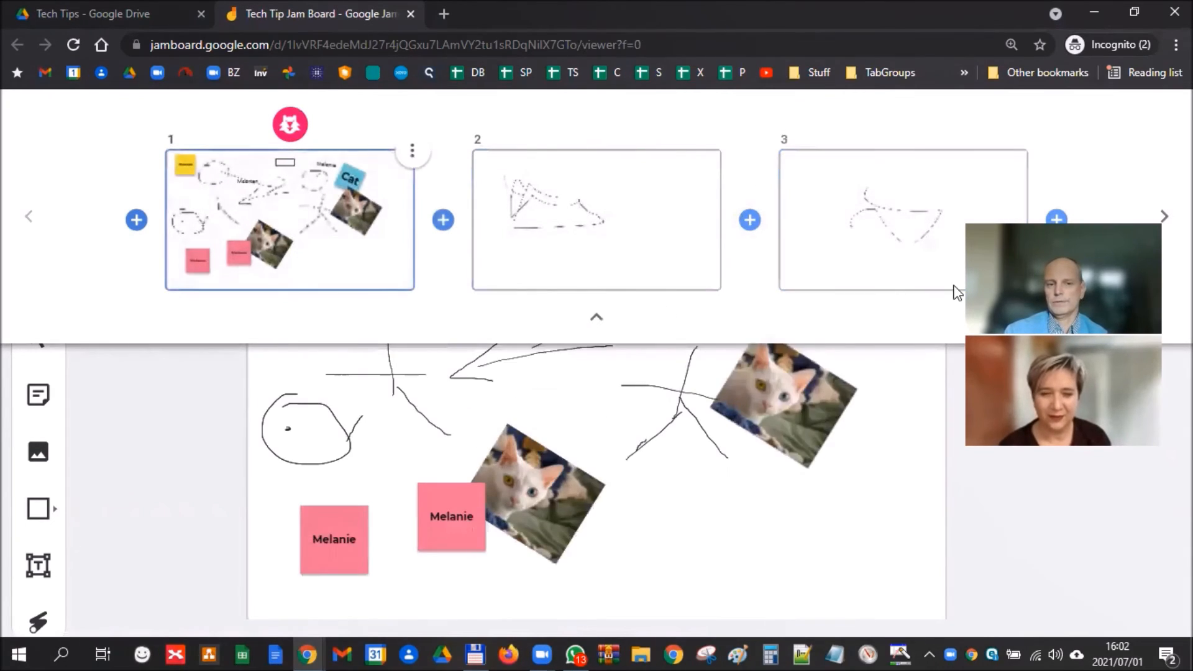
{"action": "left_click", "coordinate": [414, 153]}
{"action": "left_click", "coordinate": [423, 164]}
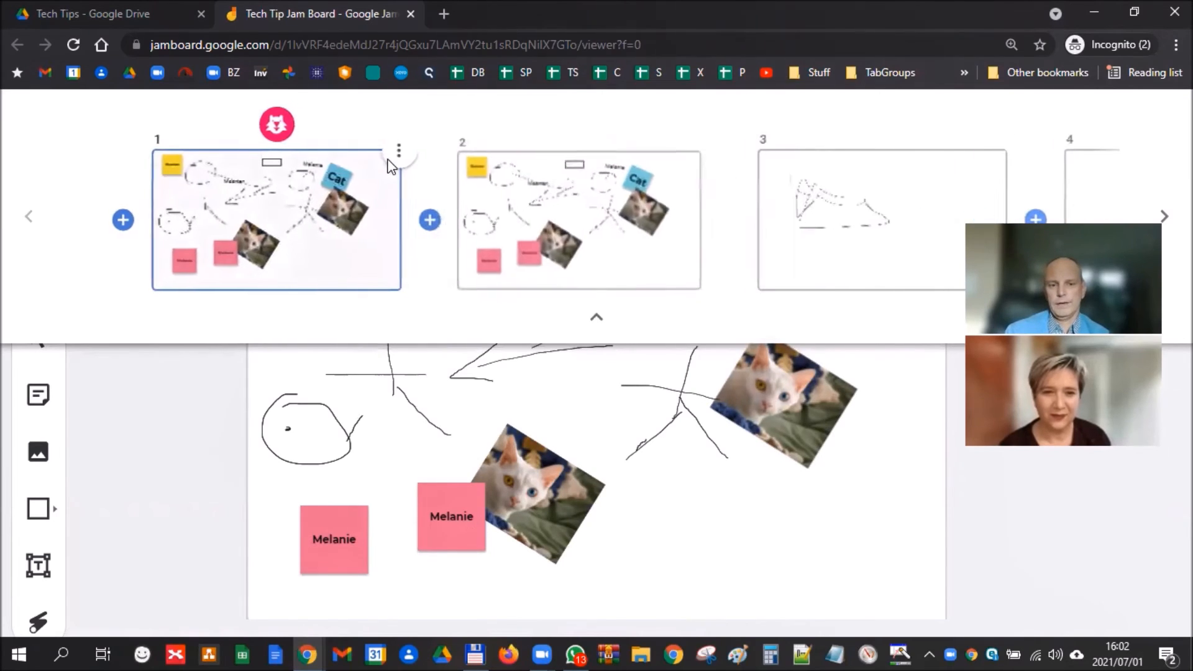
{"action": "left_click", "coordinate": [625, 214]}
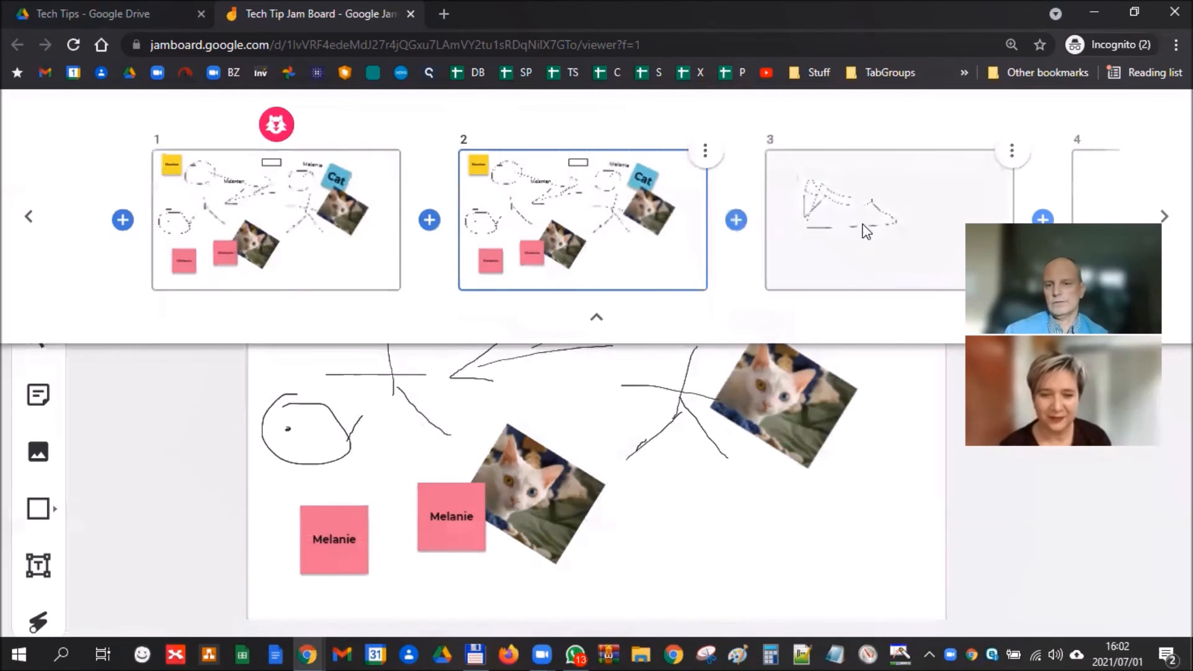
{"action": "left_click", "coordinate": [595, 318]}
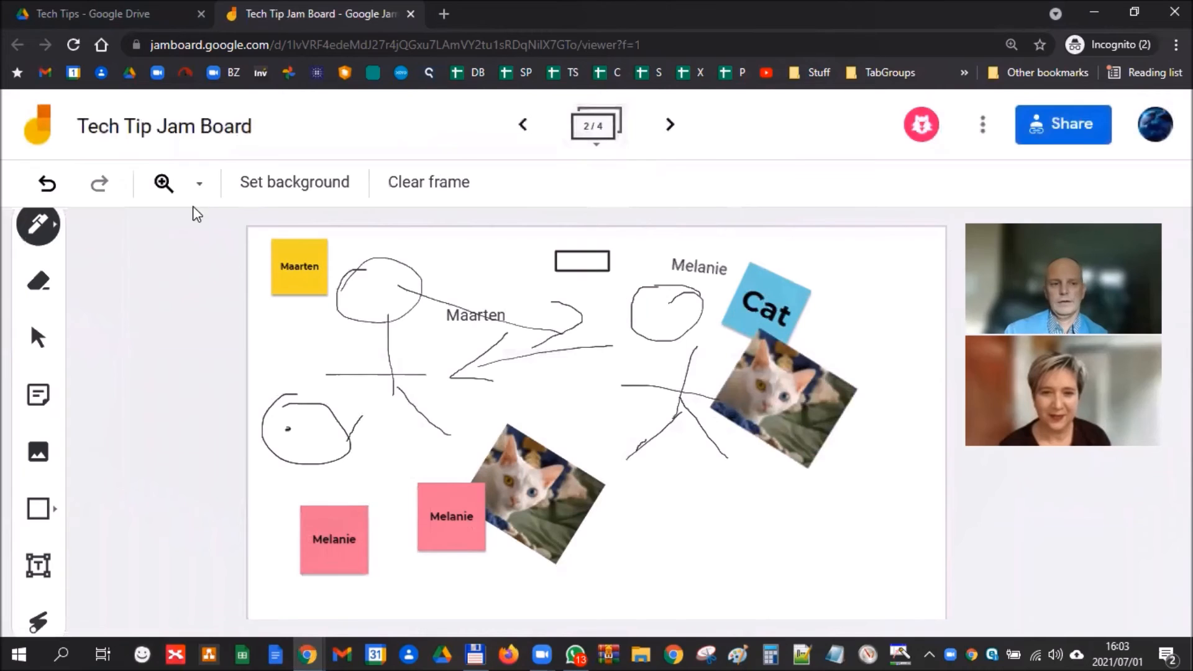
- Add a fifth frame after the existing ones, and draw two freehand pen circles on it, one above the other
{"action": "left_click", "coordinate": [670, 126]}
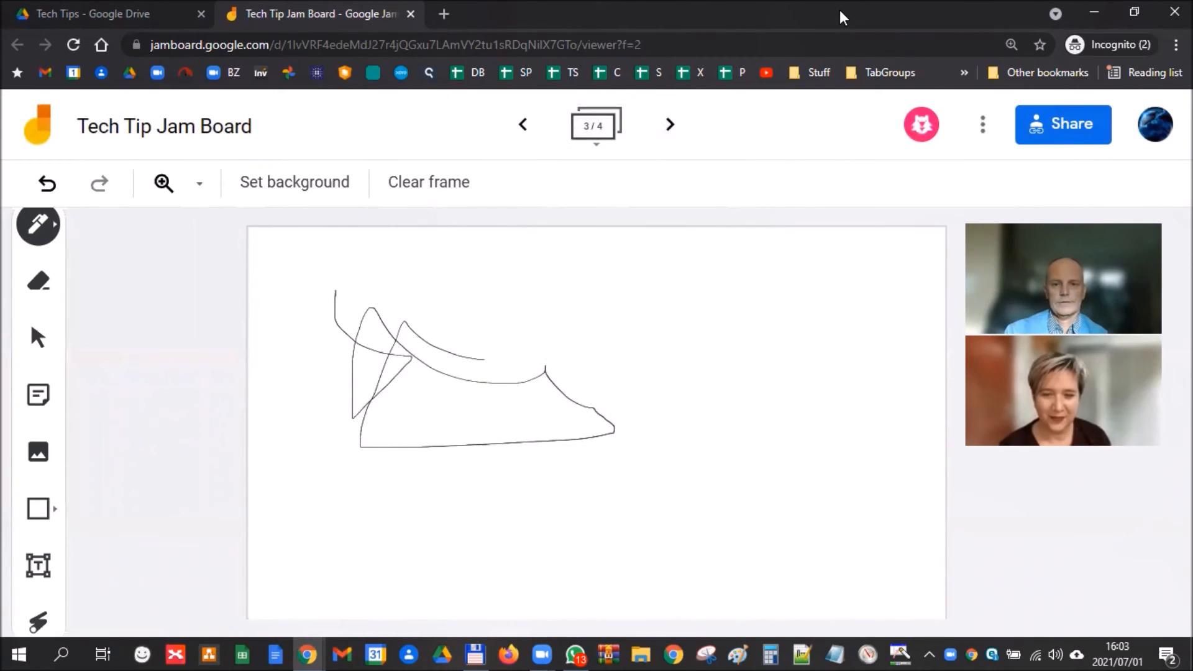
{"action": "left_click", "coordinate": [682, 130]}
{"action": "left_click", "coordinate": [682, 131]}
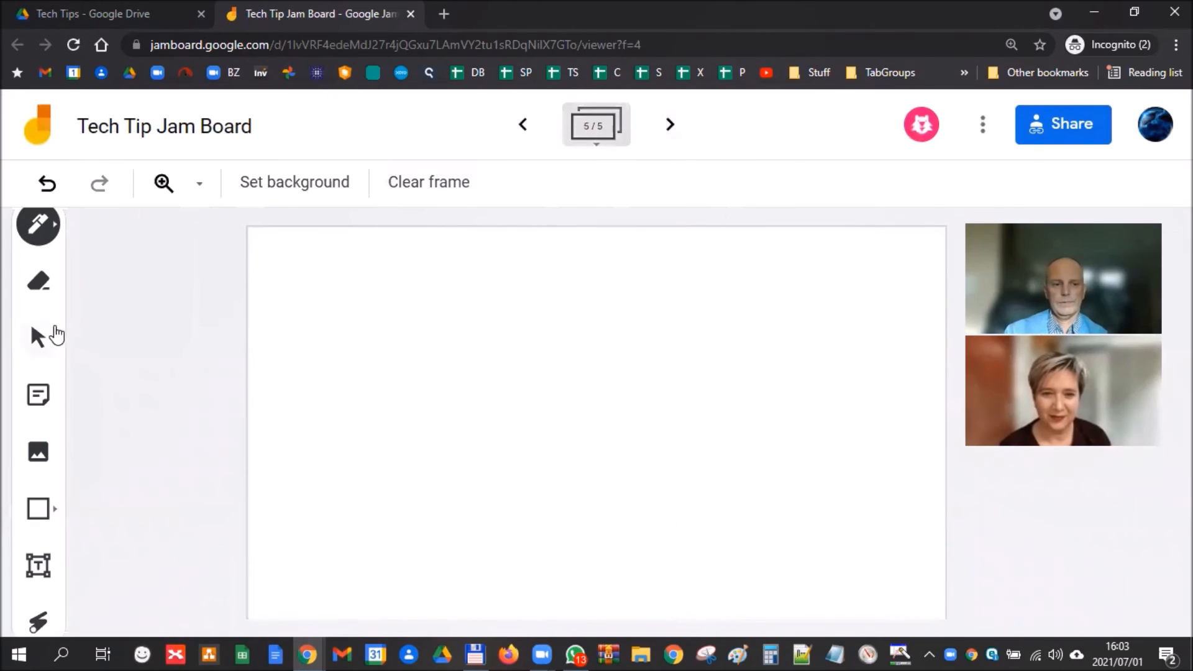
{"action": "left_click", "coordinate": [44, 244]}
{"action": "left_click_drag", "start_coordinate": [428, 313], "coordinate": [401, 312]}
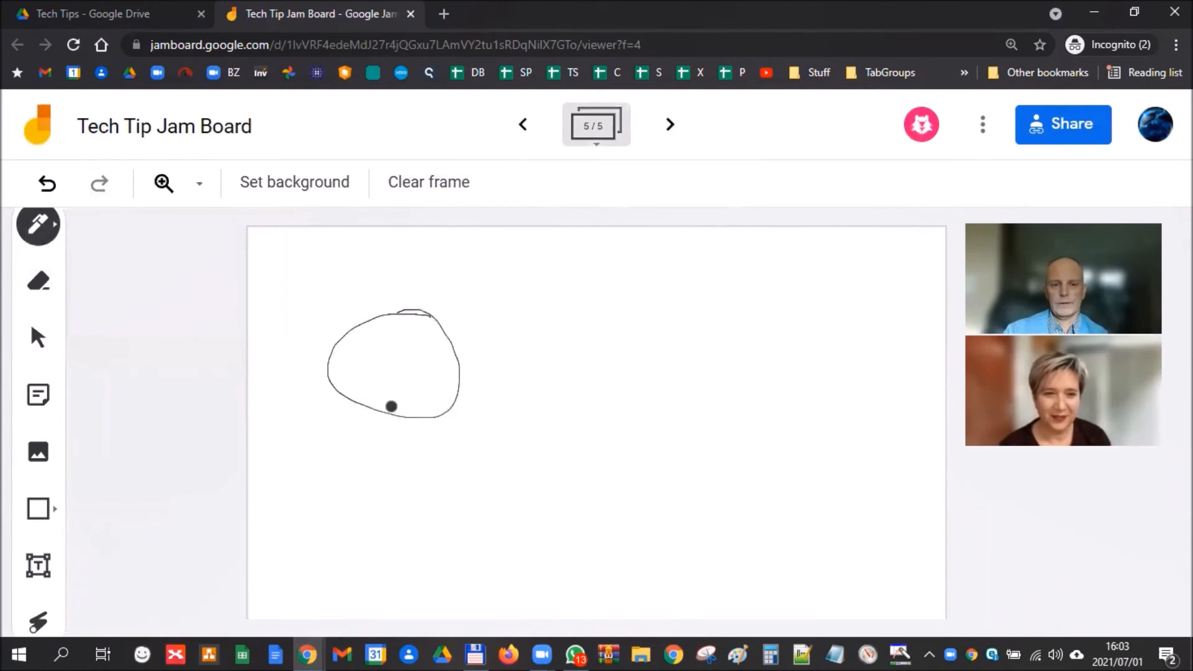
{"action": "left_click_drag", "start_coordinate": [454, 472], "coordinate": [358, 473]}
{"action": "left_click_drag", "start_coordinate": [326, 519], "coordinate": [387, 462]}
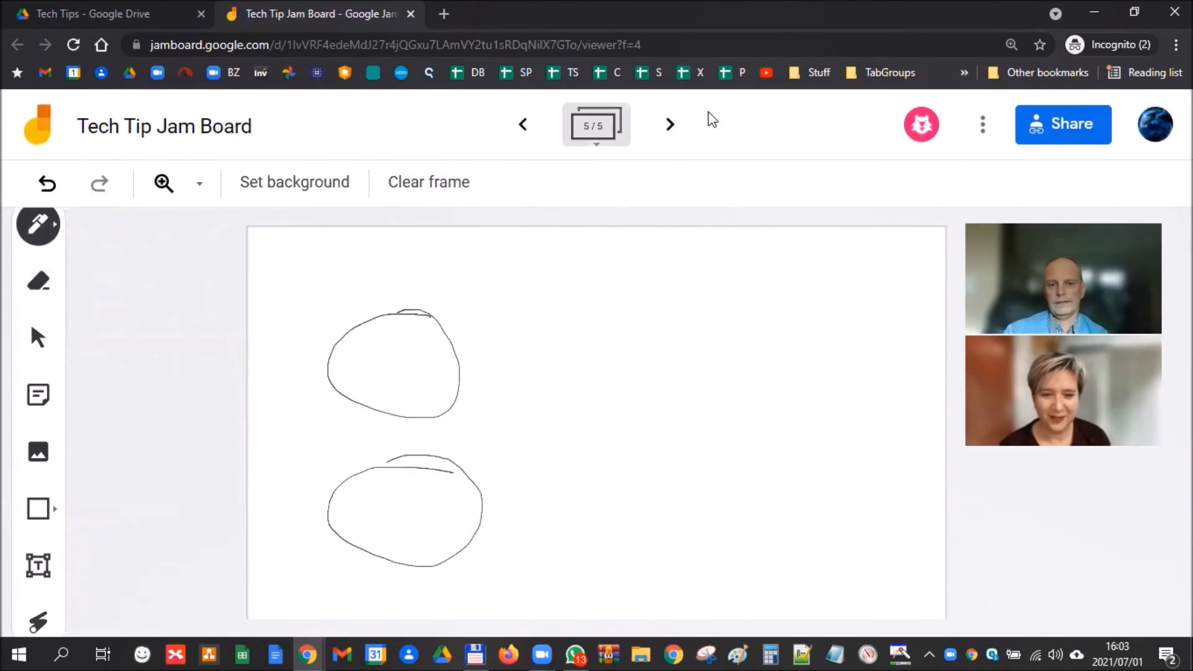
- Duplicate the frame with the two circles twice, and close the frame overview
{"action": "left_click", "coordinate": [598, 142]}
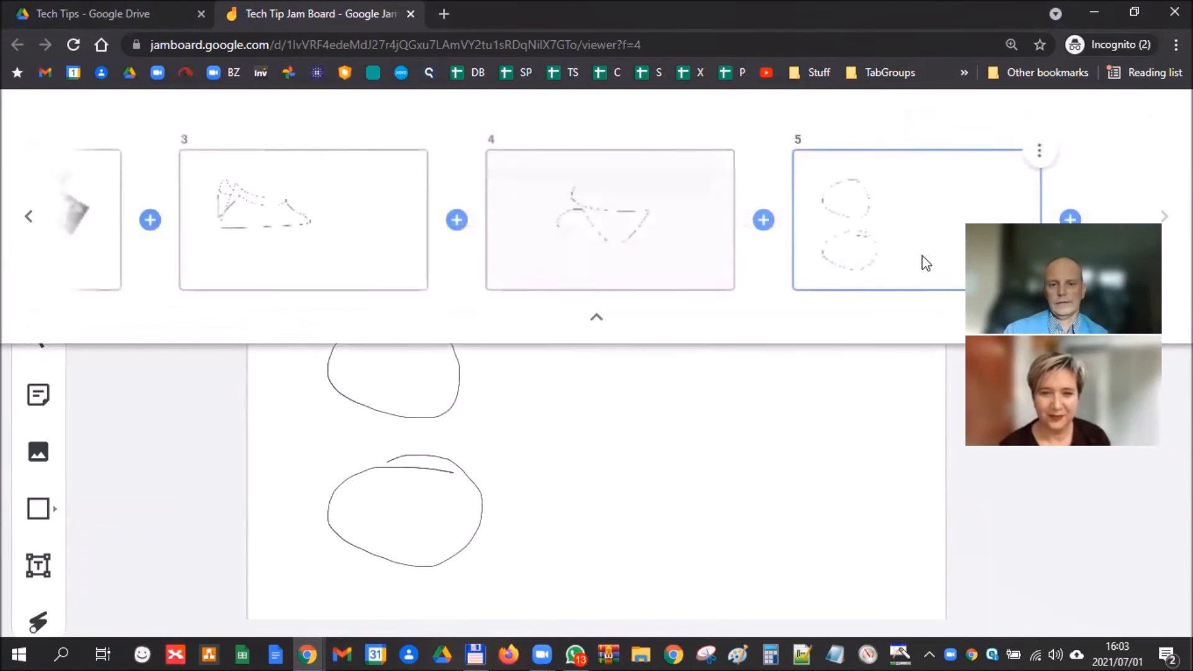
{"action": "left_click", "coordinate": [1039, 152]}
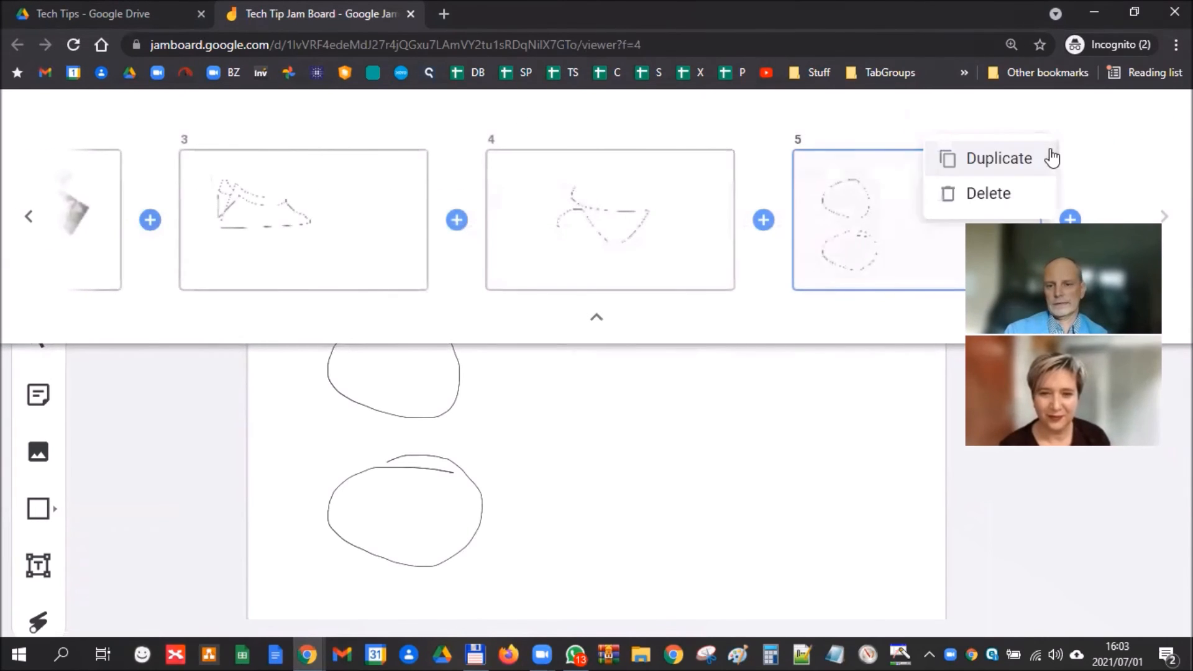
{"action": "left_click", "coordinate": [1001, 163]}
{"action": "left_click", "coordinate": [1036, 152]}
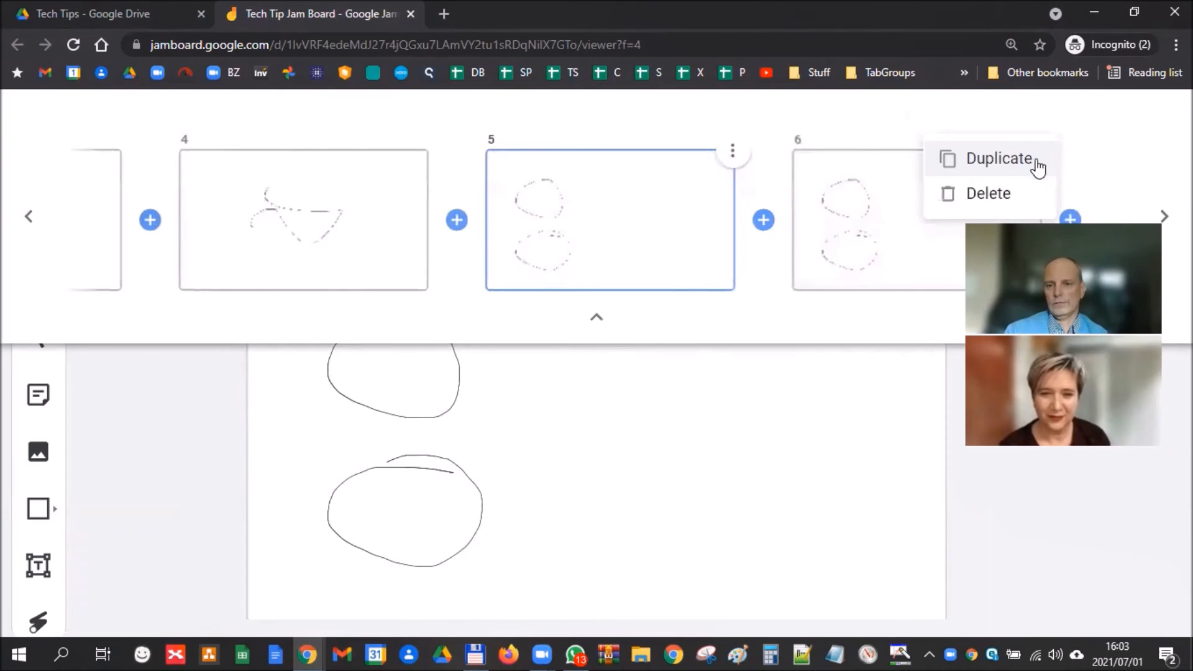
{"action": "left_click", "coordinate": [1029, 163]}
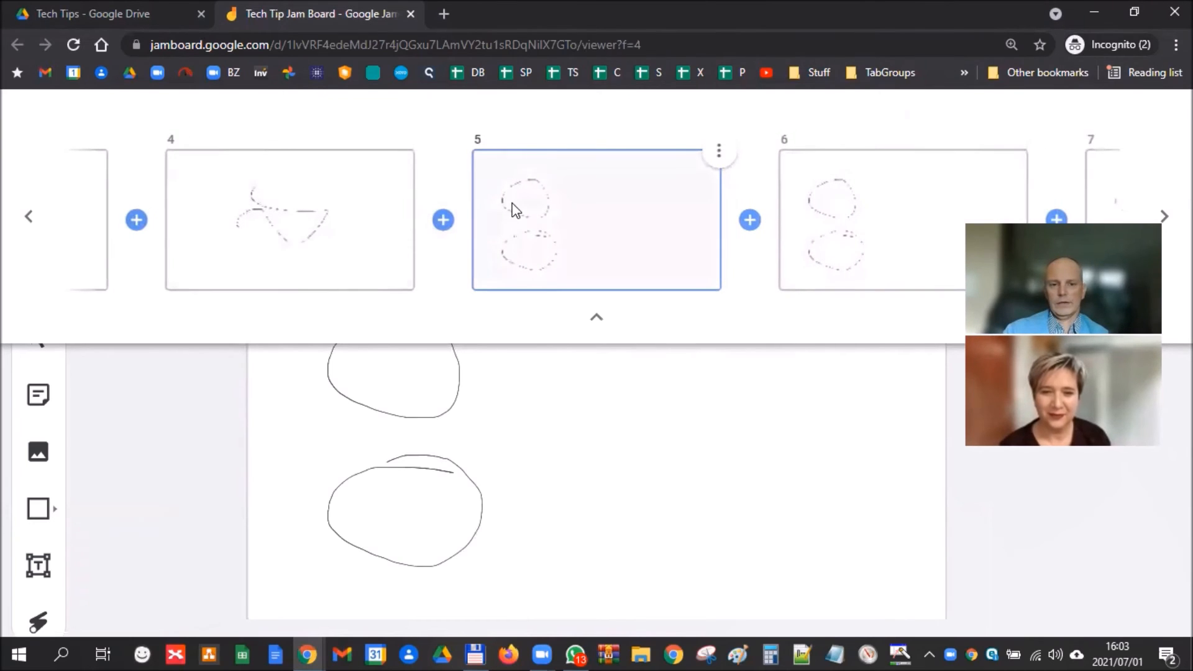
{"action": "left_click", "coordinate": [596, 322]}
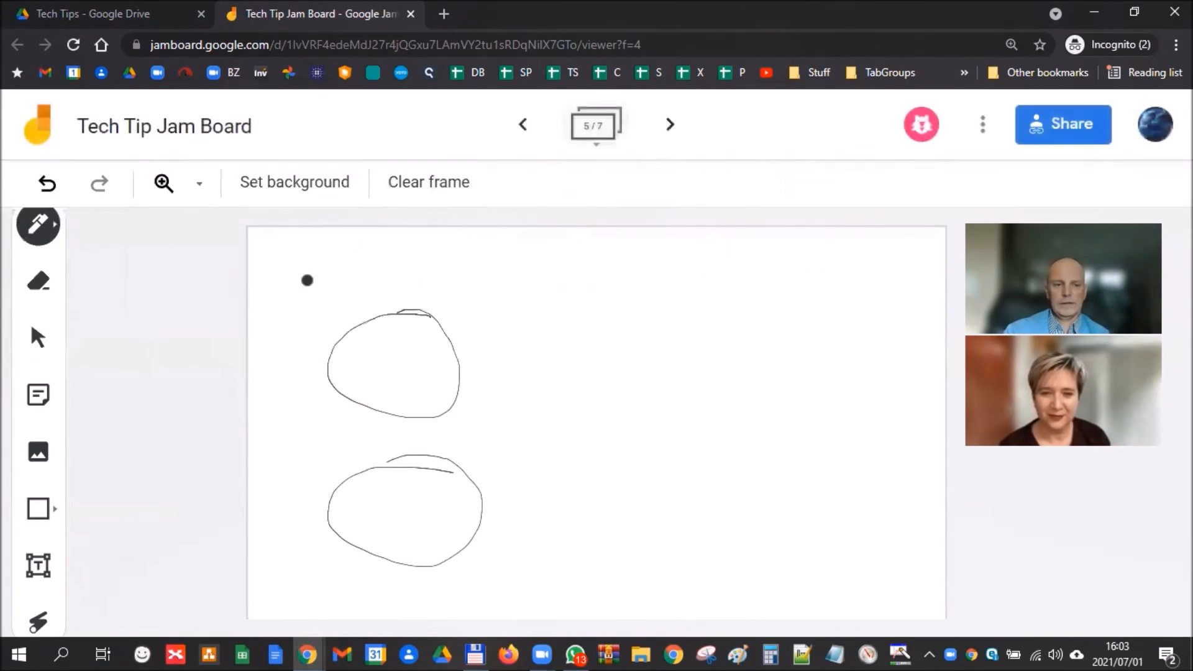
- Add the text "oeuioei" beside the upper circle and "aoueaoeu" beside the lower circle on frame 5
{"action": "left_click", "coordinate": [38, 565]}
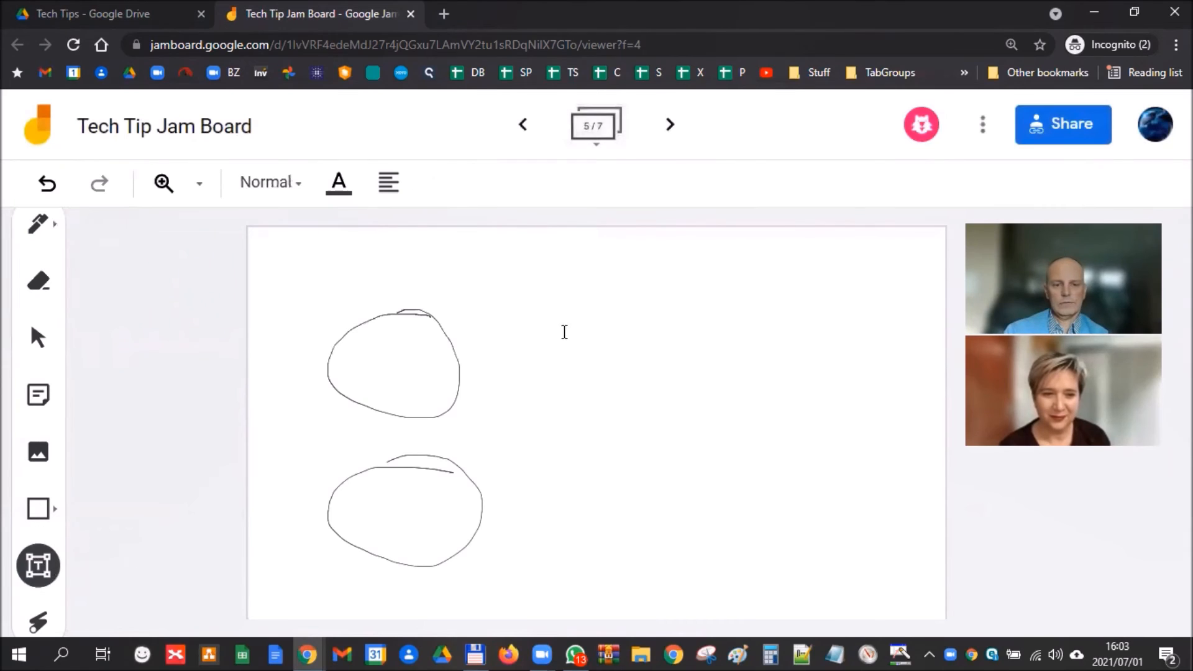
{"action": "left_click", "coordinate": [515, 339]}
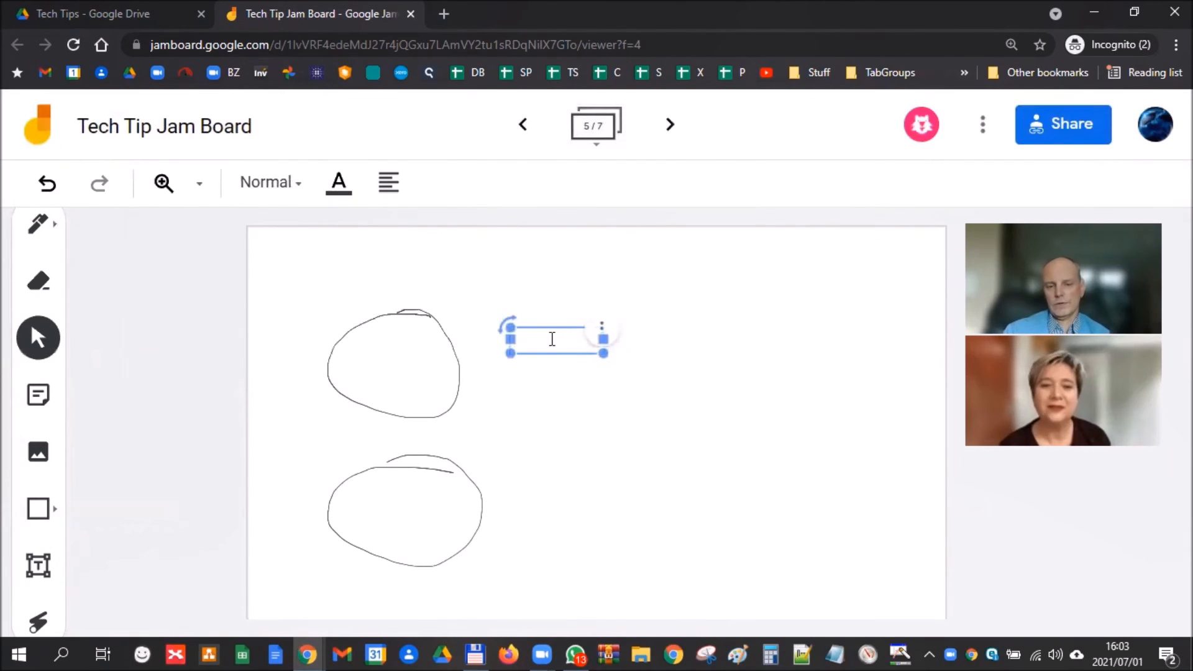
{"action": "type", "text": "oeuioei"}
{"action": "left_click", "coordinate": [516, 503]}
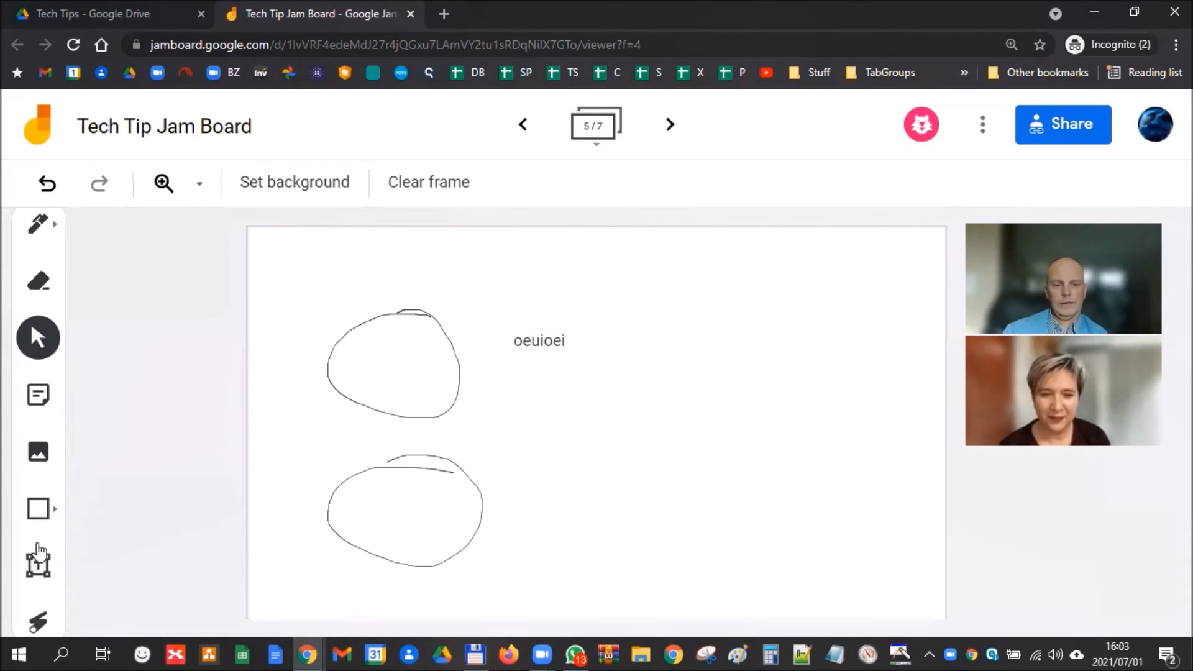
{"action": "left_click", "coordinate": [38, 563]}
{"action": "left_click", "coordinate": [531, 501]}
{"action": "type", "text": "aoueaoeu"}
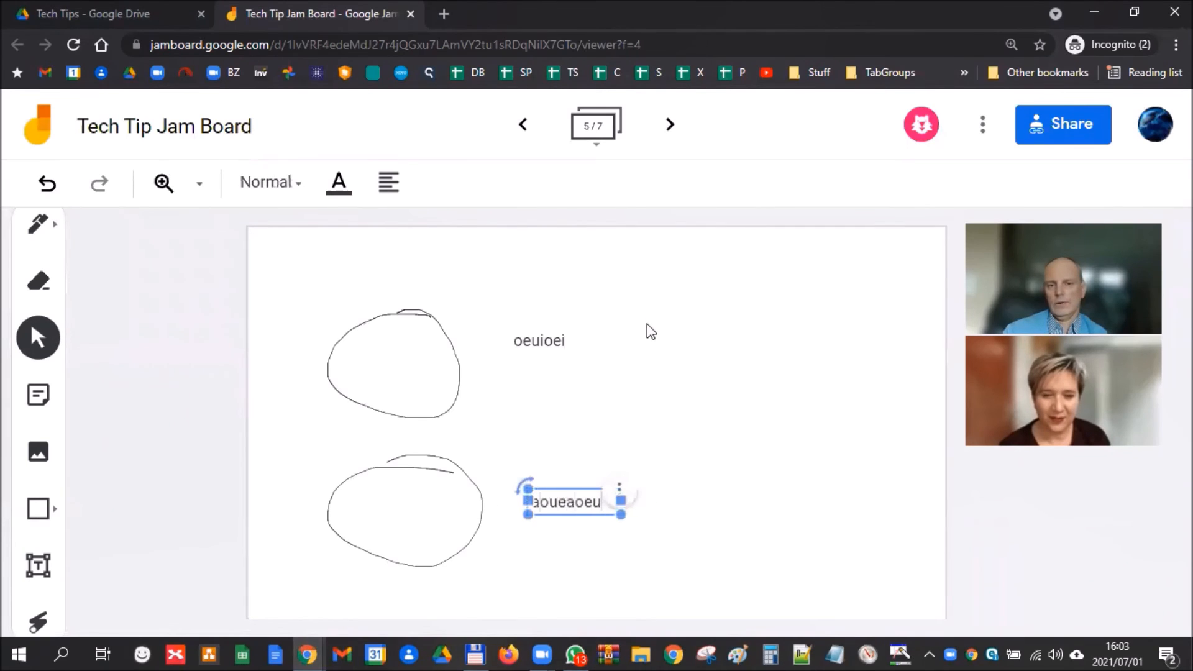
- Duplicate frame 5 with its circles and text labels, and open the copy as frame 6
{"action": "left_click", "coordinate": [669, 124]}
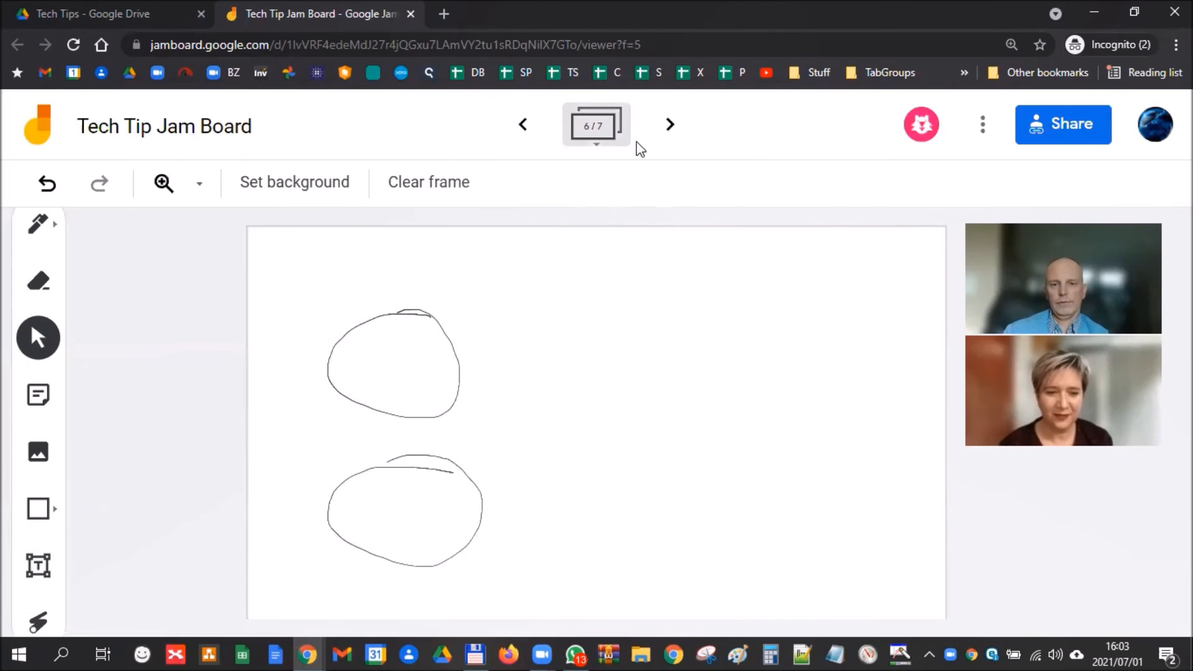
{"action": "left_click", "coordinate": [598, 147]}
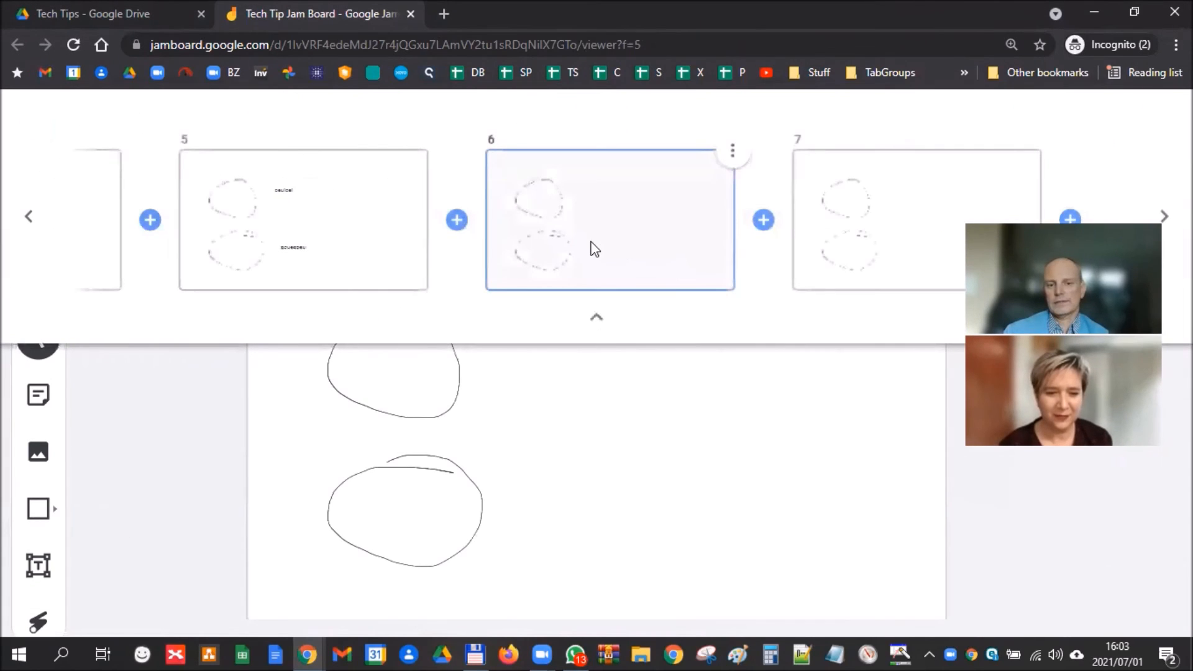
{"action": "left_click", "coordinate": [227, 237]}
{"action": "left_click", "coordinate": [719, 150]}
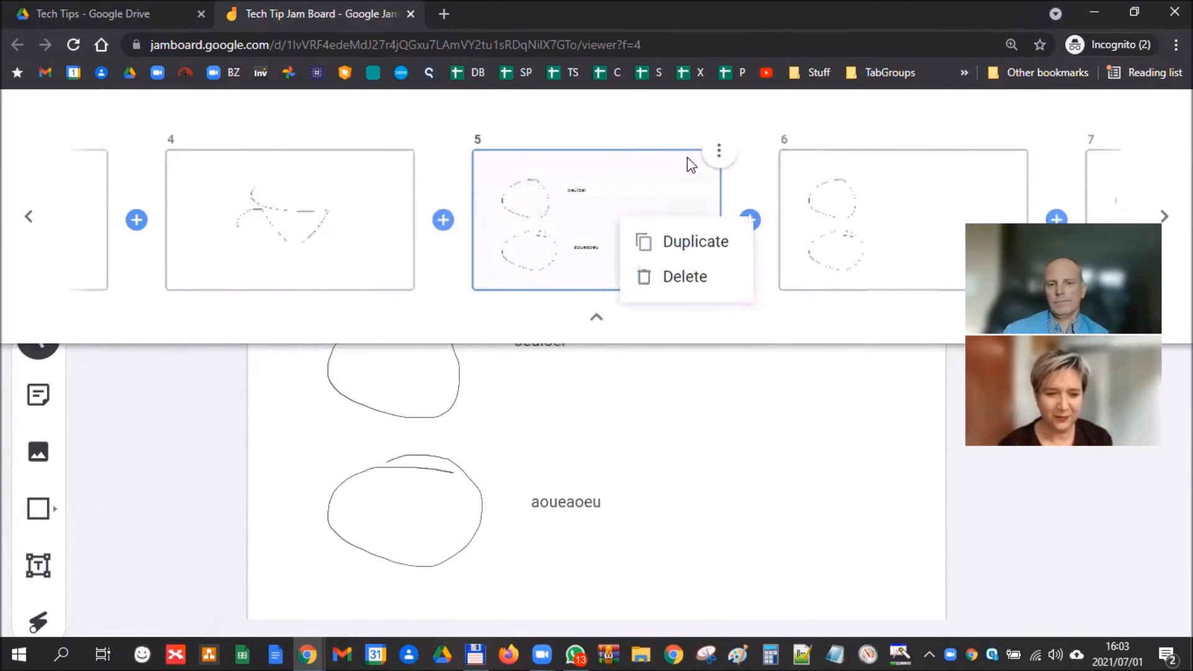
{"action": "left_click", "coordinate": [691, 243]}
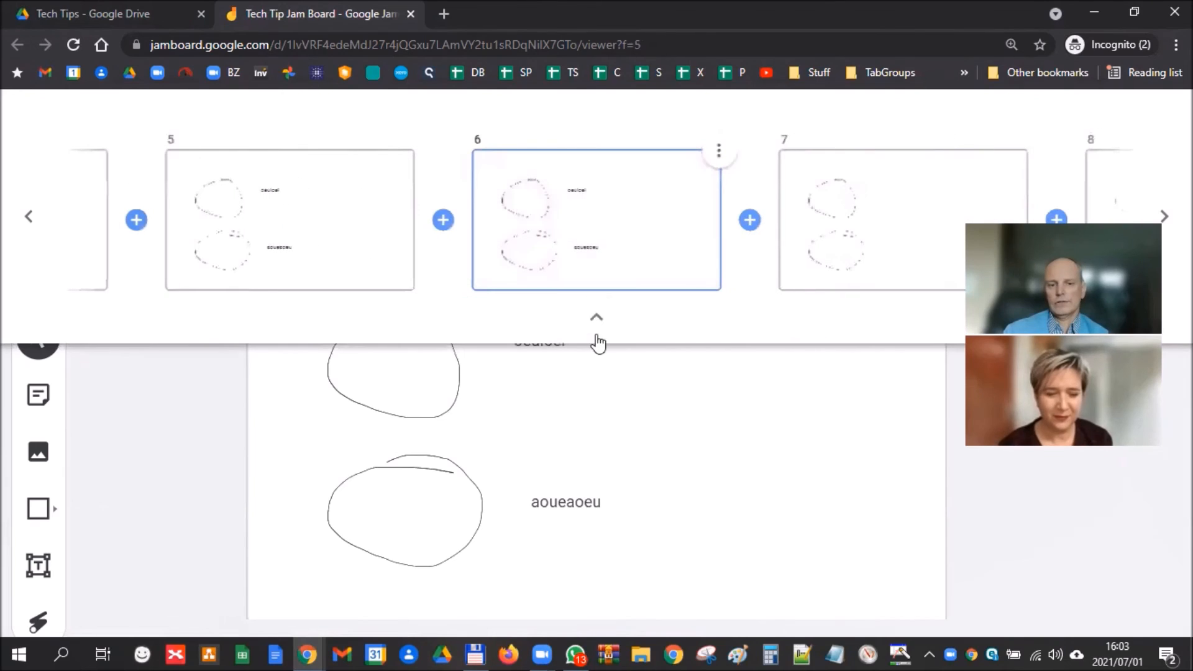
{"action": "left_click", "coordinate": [547, 277]}
- Open the text box beside the upper circle on frame 6 for editing, and select its text
{"action": "left_click", "coordinate": [527, 329]}
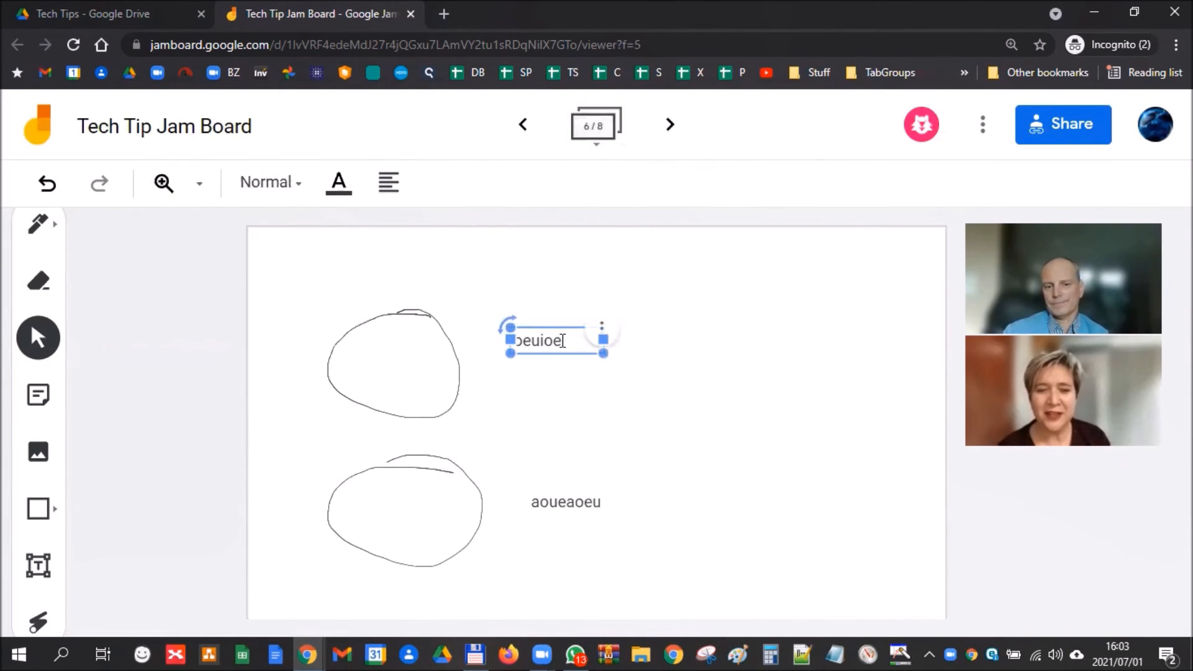
{"action": "left_click_drag", "start_coordinate": [564, 340], "coordinate": [495, 340]}
{"action": "left_click_drag", "start_coordinate": [572, 337], "coordinate": [520, 337]}
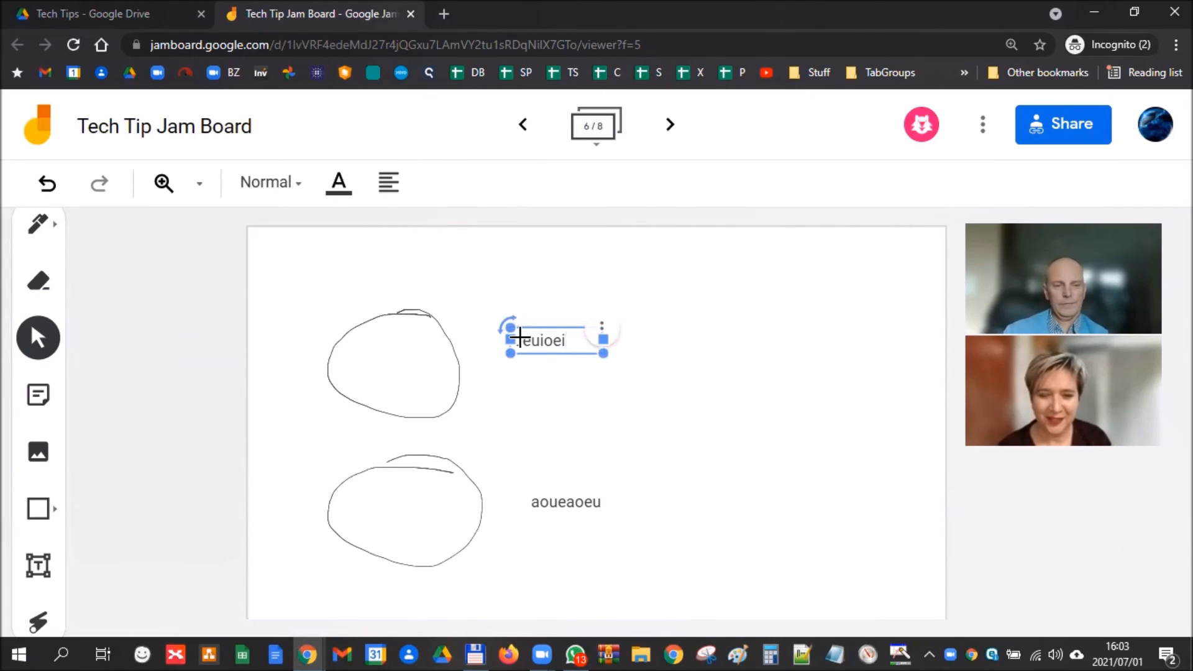